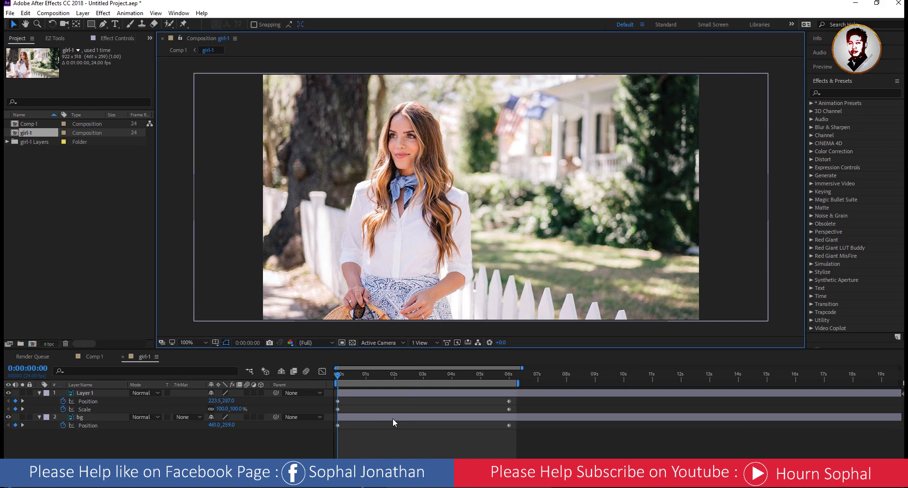
# - Show the Preview panel with its playback controls
pyautogui.click(823, 67)
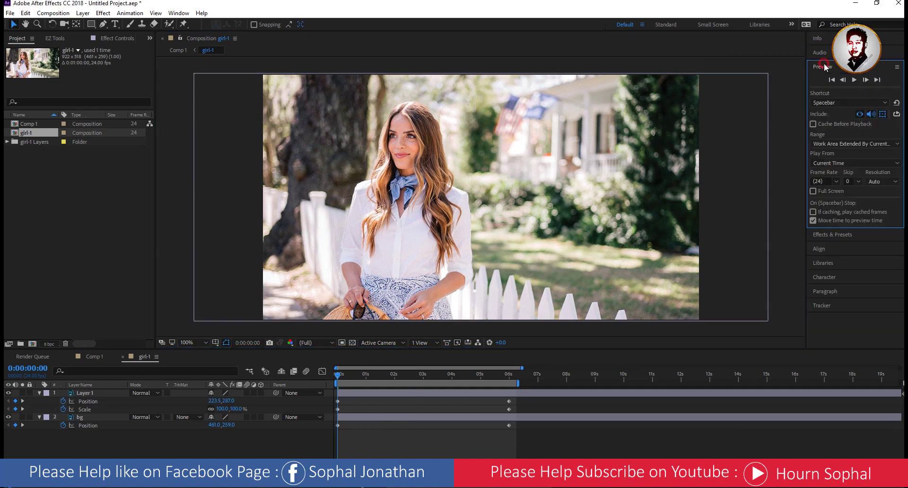
# - Play the girl-1 zoom animation preview, then stop playback
pyautogui.click(857, 81)
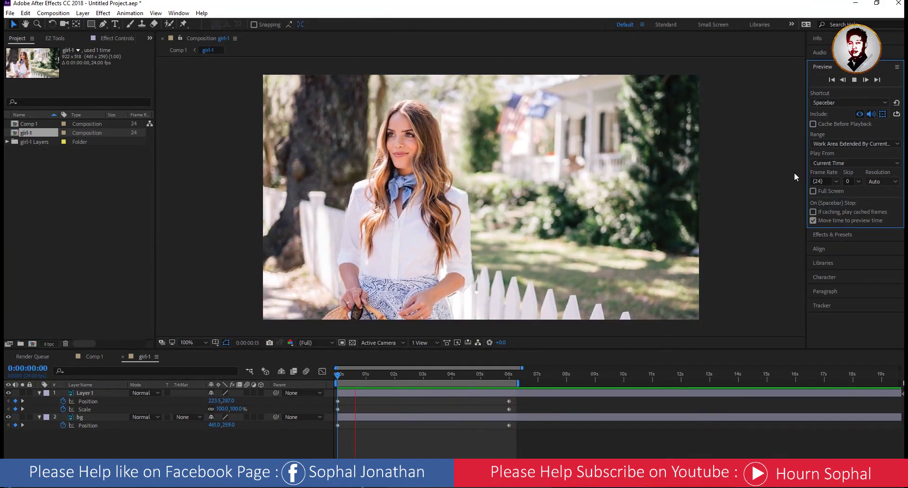
pyautogui.click(855, 80)
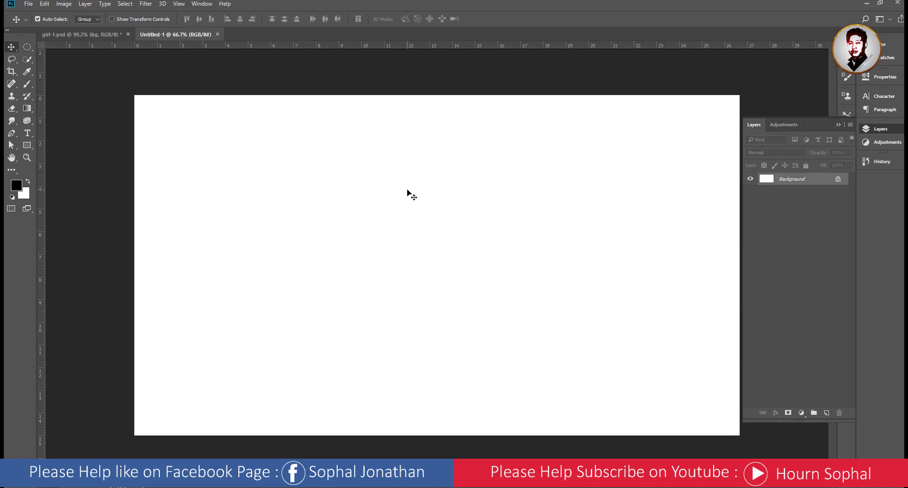
# - Create new document Untitled-2: width 1920, height 1080, resolution 72, RGB Color
pyautogui.click(28, 4)
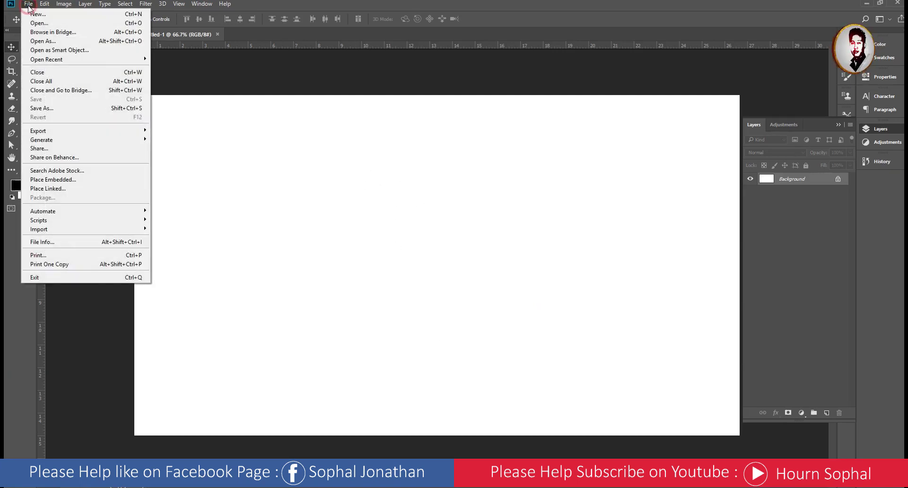
pyautogui.click(37, 15)
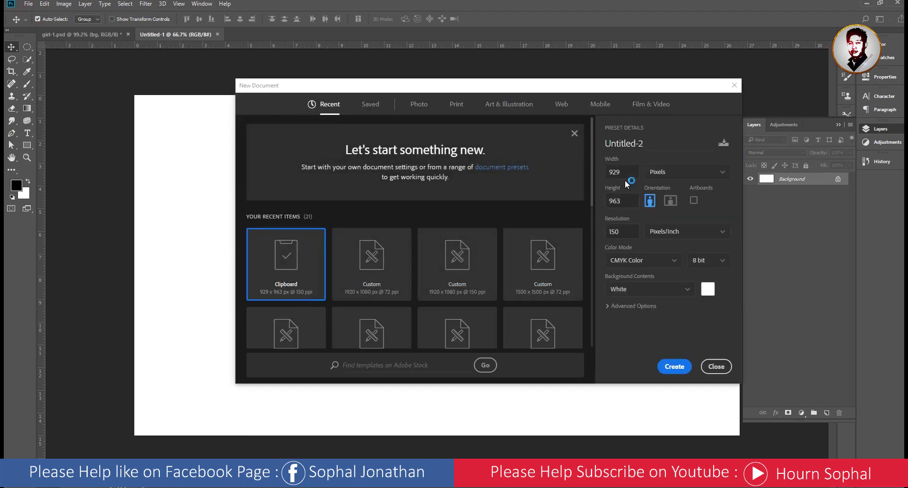
pyautogui.write('920')
pyautogui.press('Tab')
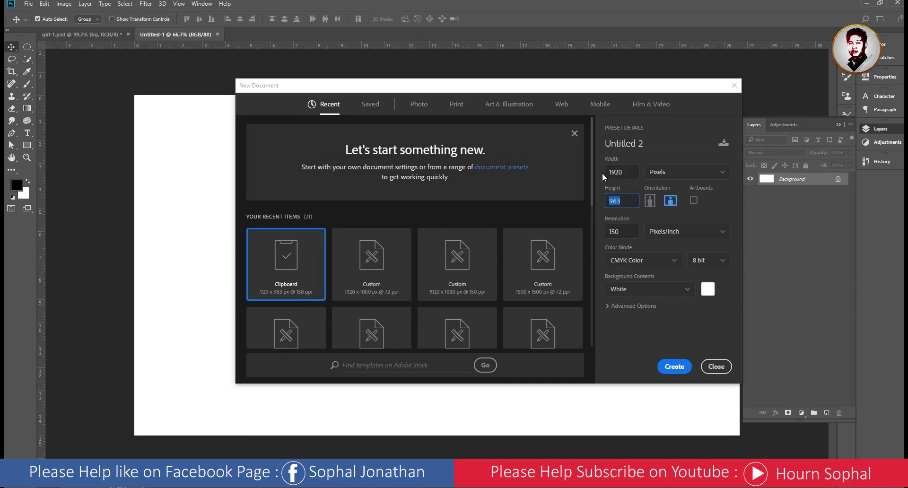
pyautogui.write('1080')
pyautogui.click(629, 232)
pyautogui.write('2')
pyautogui.click(627, 261)
pyautogui.click(634, 309)
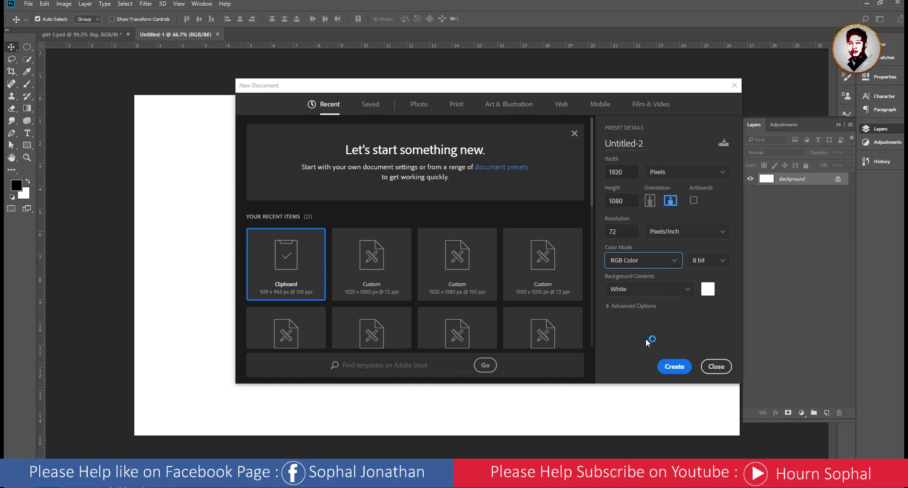
pyautogui.click(675, 366)
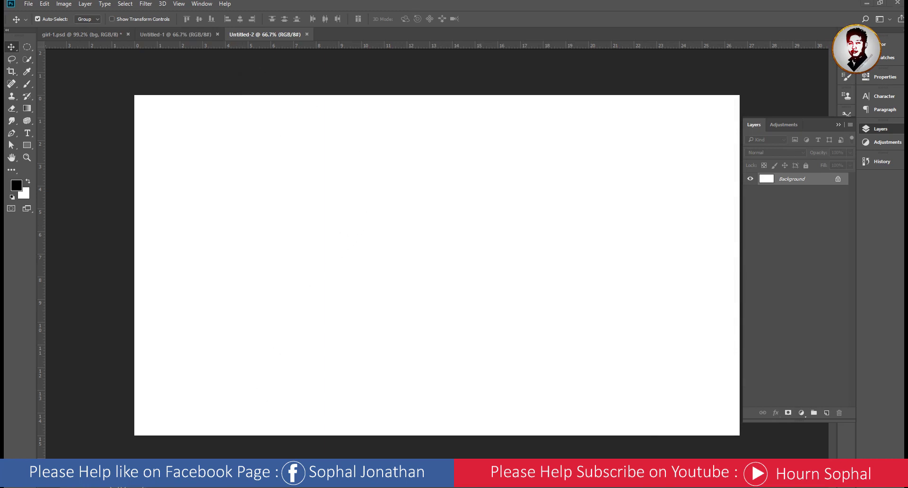
# - Drag the girl photo from File Explorer onto the canvas as a placed layer
pyautogui.moveTo(222, 479)
pyautogui.click(172, 438)
pyautogui.click(163, 120)
pyautogui.moveTo(160, 124); pyautogui.dragTo(438, 337)
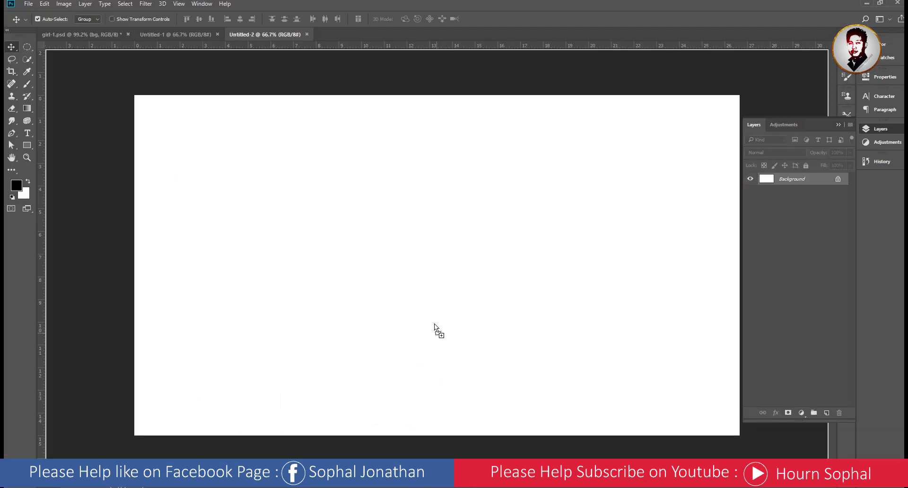
pyautogui.moveTo(438, 337); pyautogui.dragTo(417, 249)
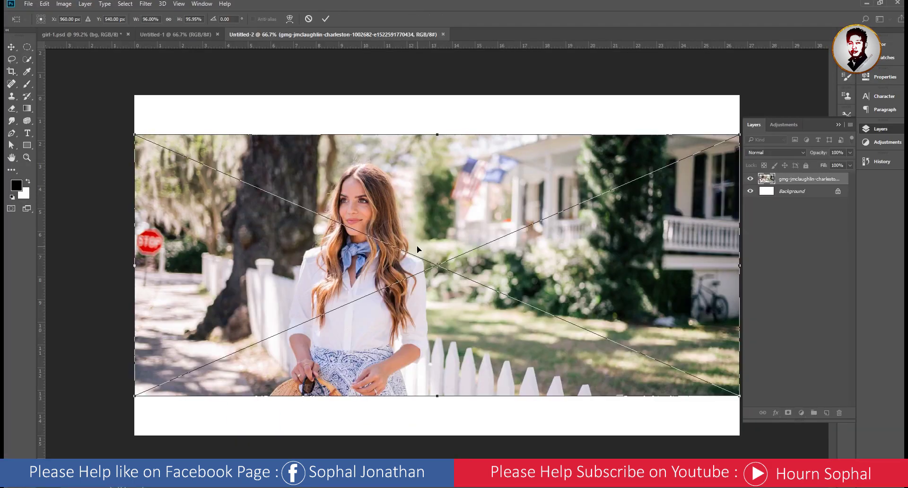
# - Scale the placed photo to about 130% to fill the canvas and commit
pyautogui.click(838, 124)
pyautogui.scroll(-3, 467, 302)
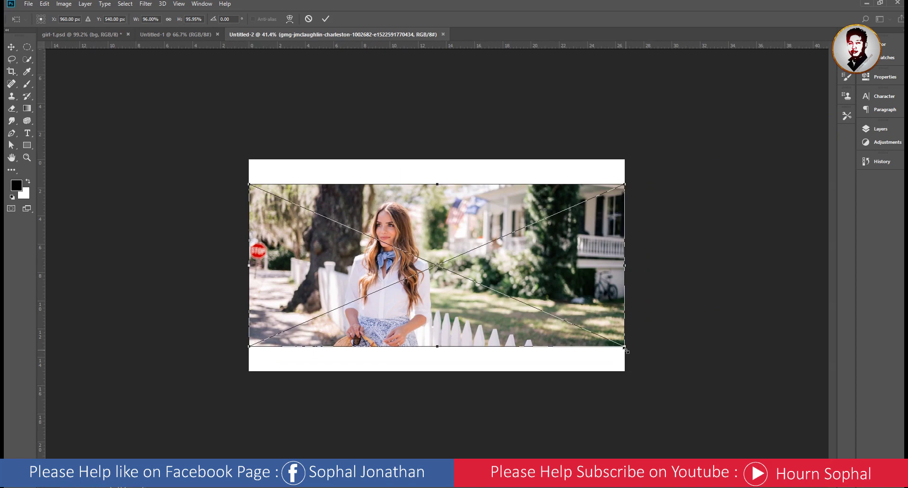
pyautogui.moveTo(625, 348); pyautogui.dragTo(692, 382)
pyautogui.click(330, 21)
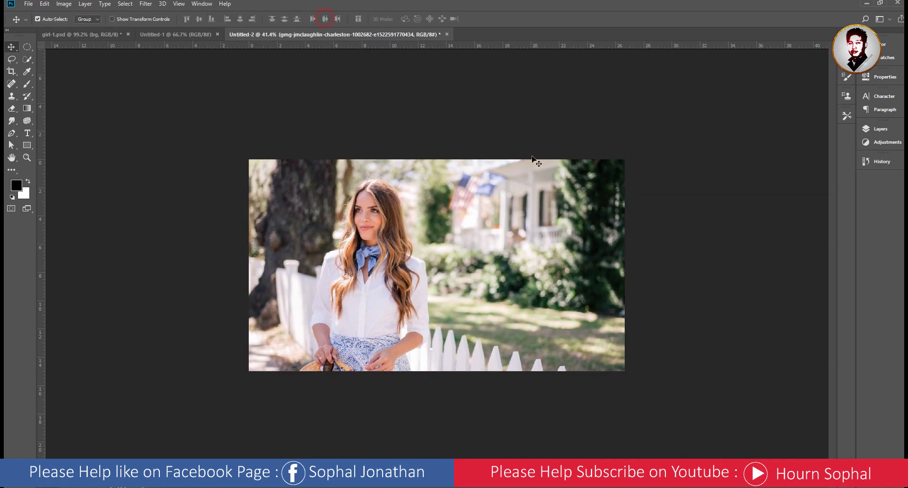
# - Set up the Quick Selection Tool in Add mode with the Layers panel showing
pyautogui.click(873, 129)
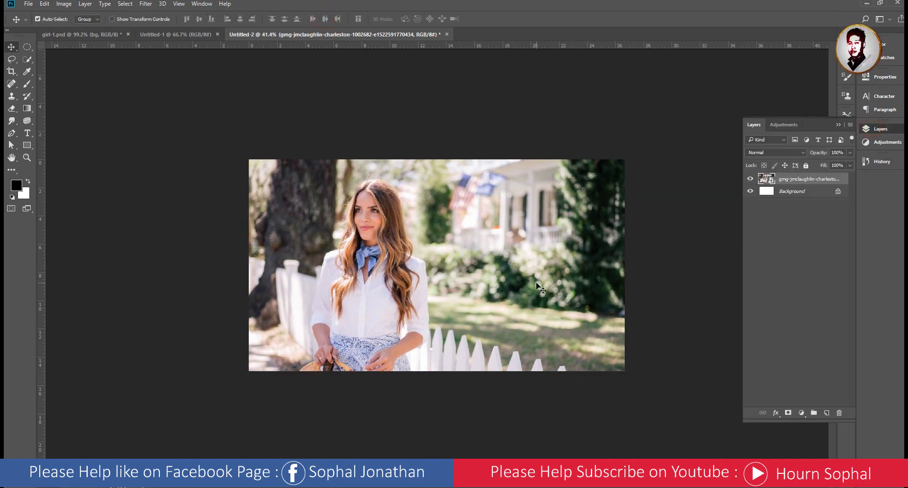
pyautogui.scroll(1, 342, 266)
pyautogui.scroll(1, 342, 266)
pyautogui.scroll(1, 352, 258)
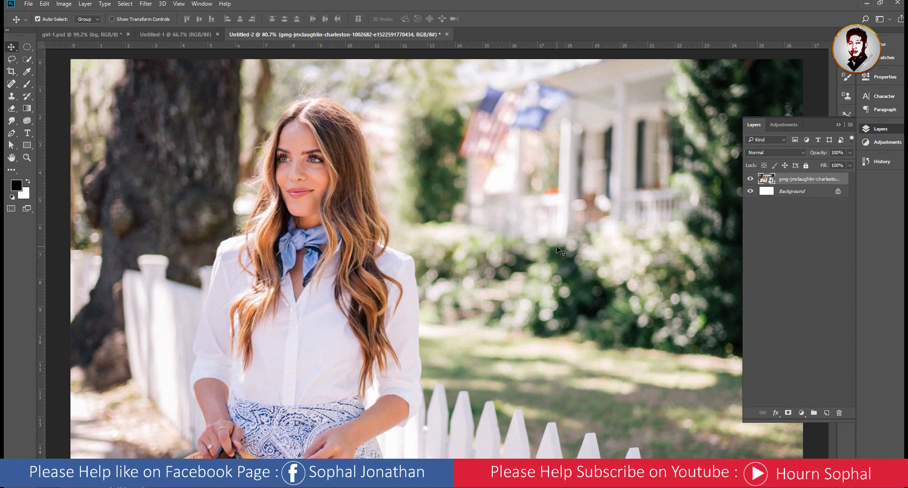
pyautogui.scroll(-1, 560, 252)
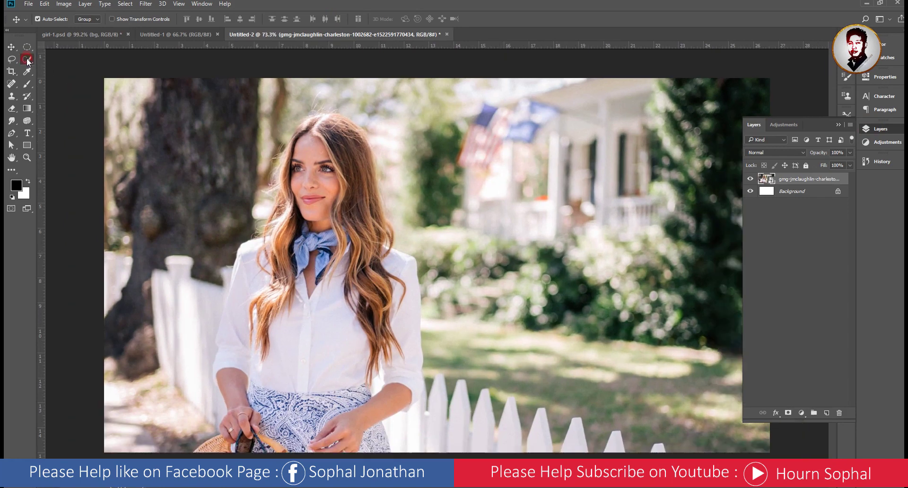
pyautogui.moveTo(27, 60); pyautogui.dragTo(71, 61)
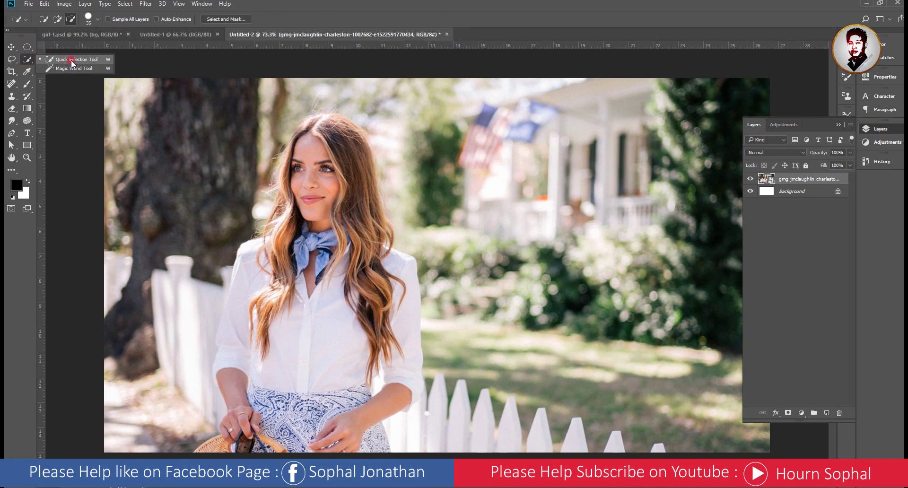
pyautogui.scroll(-1, 336, 167)
pyautogui.click(57, 20)
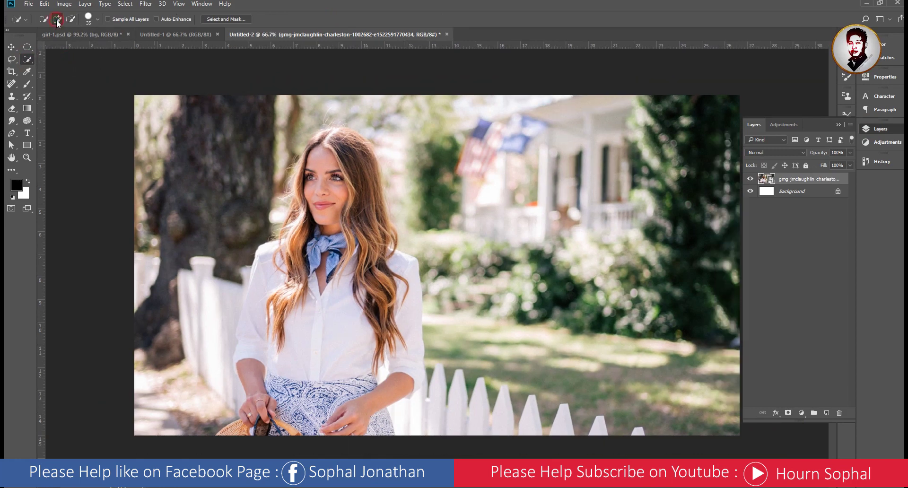
# - Brush a rough selection over the woman, which also catches the left fence
pyautogui.moveTo(328, 138)
pyautogui.mouseDown()
pyautogui.moveTo(270, 415)
pyautogui.moveTo(286, 296)
pyautogui.mouseUp()
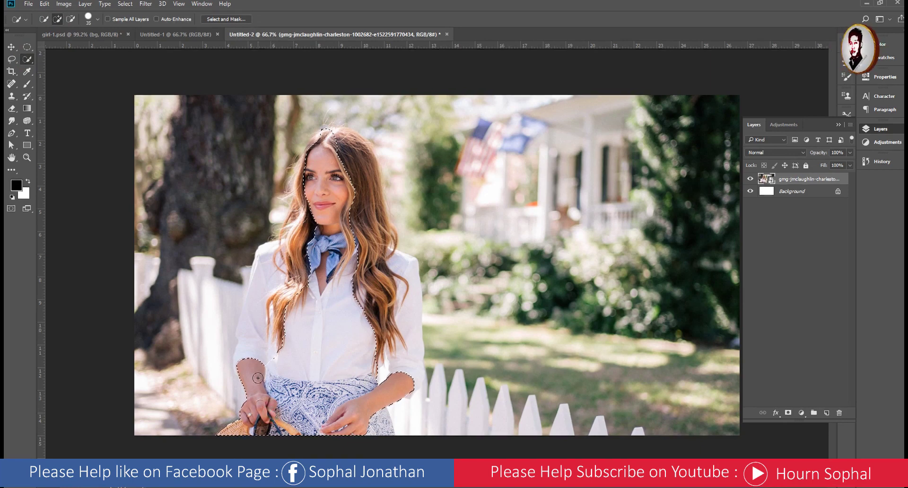
pyautogui.moveTo(286, 296)
pyautogui.mouseDown()
pyautogui.moveTo(395, 263)
pyautogui.moveTo(400, 364)
pyautogui.mouseUp()
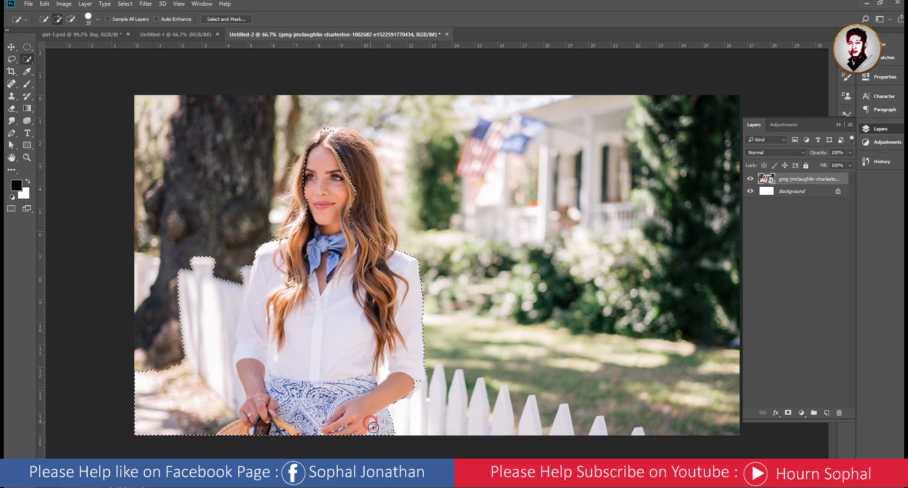
pyautogui.scroll(1, 267, 265)
pyautogui.scroll(1, 267, 265)
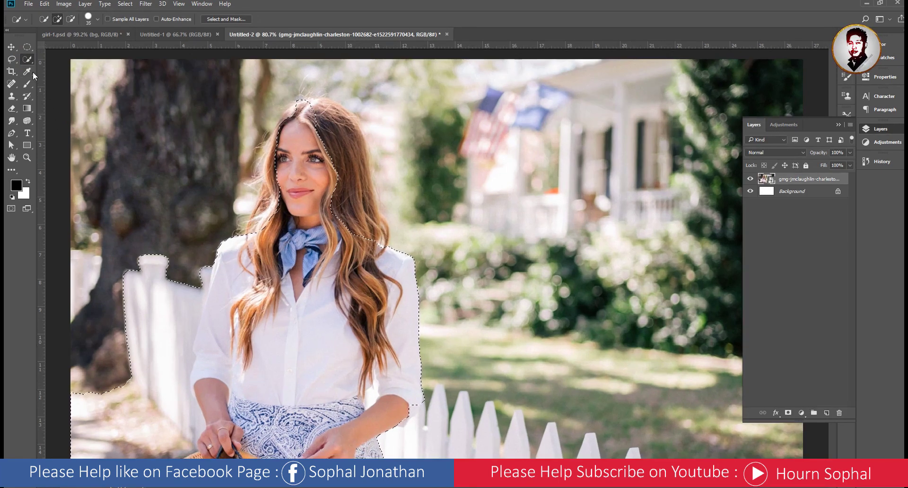
pyautogui.click(12, 59)
pyautogui.hotkey('ctrl', '-')
pyautogui.scroll(-2, 251, 180)
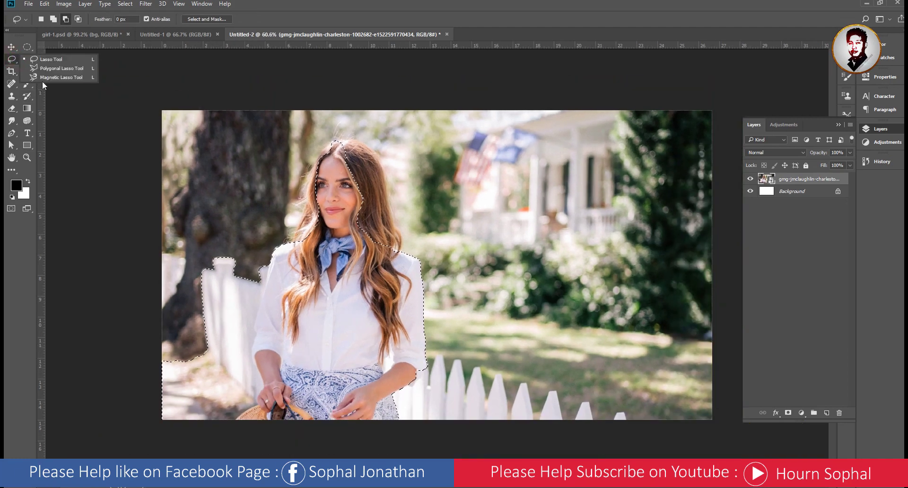
# - Lasso-subtract the left fence and bottom-left ground from the selection
pyautogui.click(49, 59)
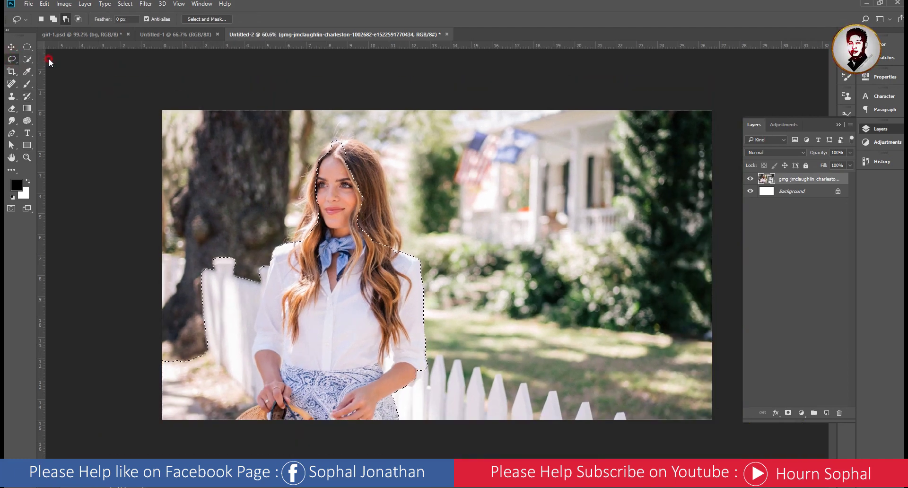
pyautogui.press('shift')
pyautogui.click(66, 19)
pyautogui.click(64, 17)
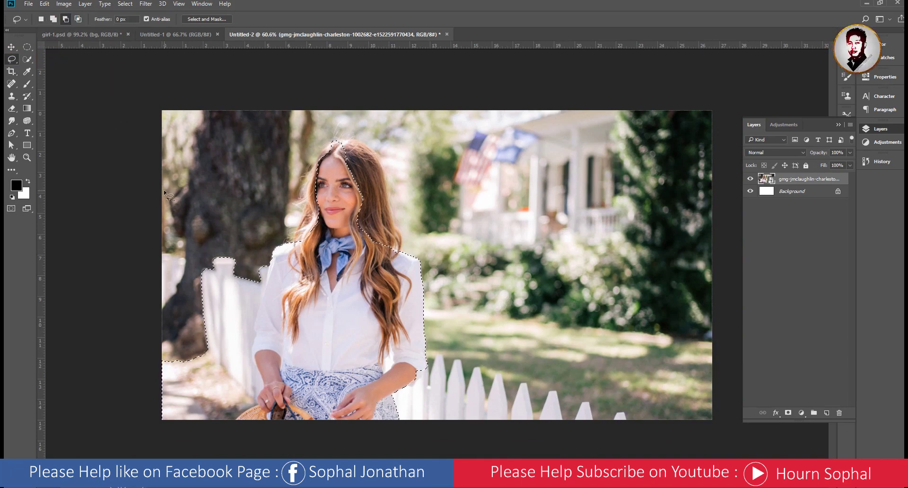
pyautogui.moveTo(251, 220); pyautogui.dragTo(273, 259)
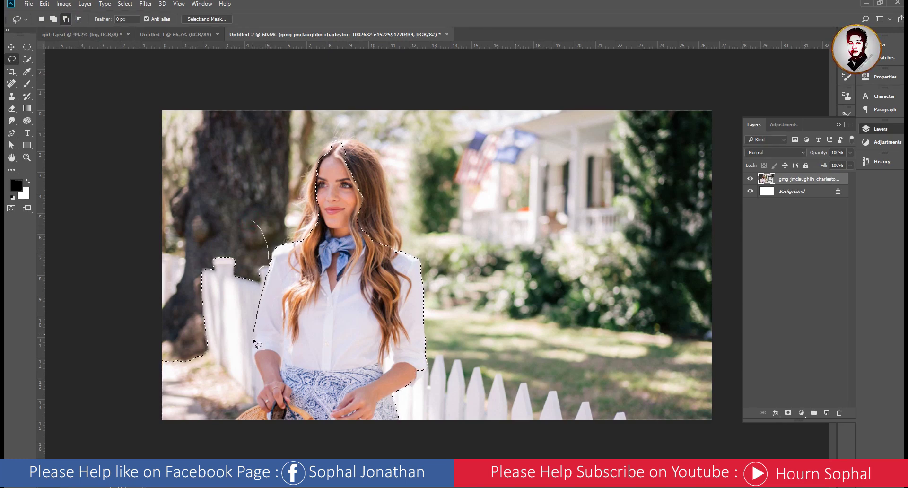
pyautogui.moveTo(242, 417); pyautogui.dragTo(253, 225)
pyautogui.moveTo(183, 419)
pyautogui.mouseDown()
pyautogui.moveTo(146, 410)
pyautogui.moveTo(217, 432)
pyautogui.mouseUp()
# - Subtract the background beside the basket from the selection
pyautogui.scroll(3, 232, 400)
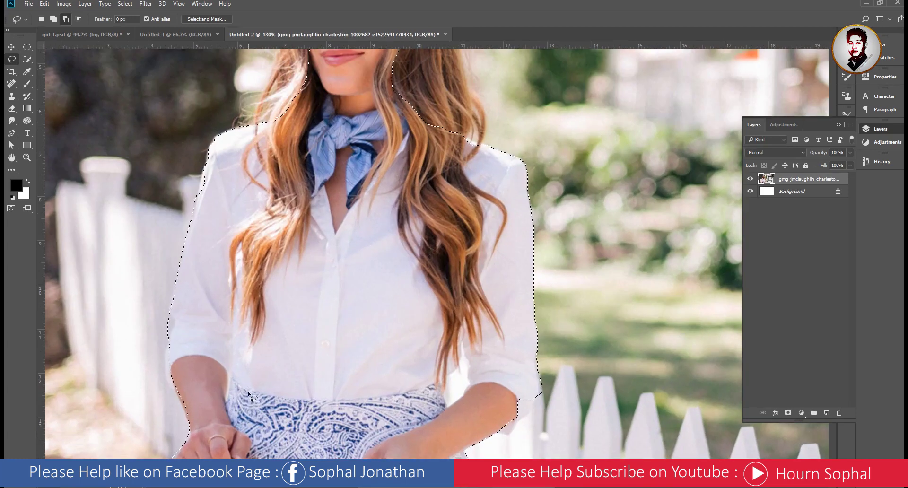
pyautogui.moveTo(248, 391)
pyautogui.mouseDown()
pyautogui.moveTo(431, 275)
pyautogui.moveTo(434, 302)
pyautogui.moveTo(412, 340)
pyautogui.moveTo(408, 321)
pyautogui.mouseUp()
pyautogui.moveTo(428, 284); pyautogui.dragTo(429, 322)
pyautogui.moveTo(412, 294); pyautogui.dragTo(448, 341)
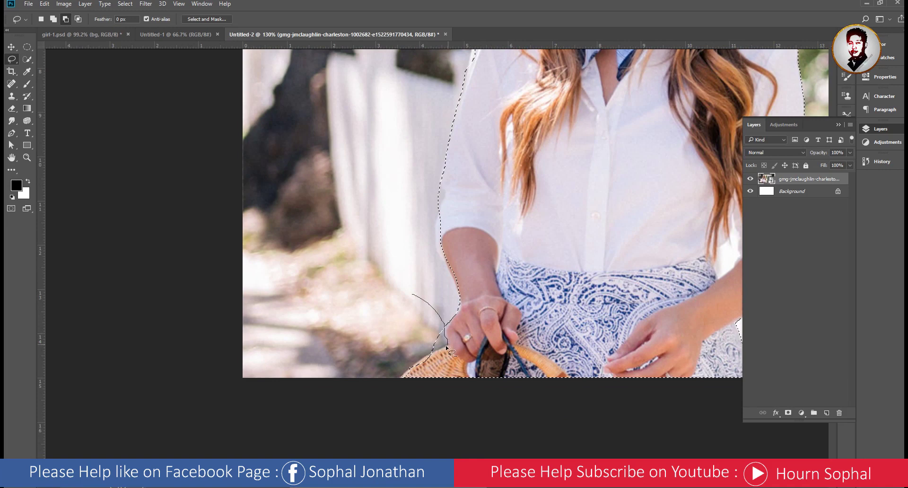
pyautogui.moveTo(410, 295); pyautogui.dragTo(411, 296)
pyautogui.moveTo(423, 225); pyautogui.dragTo(389, 298)
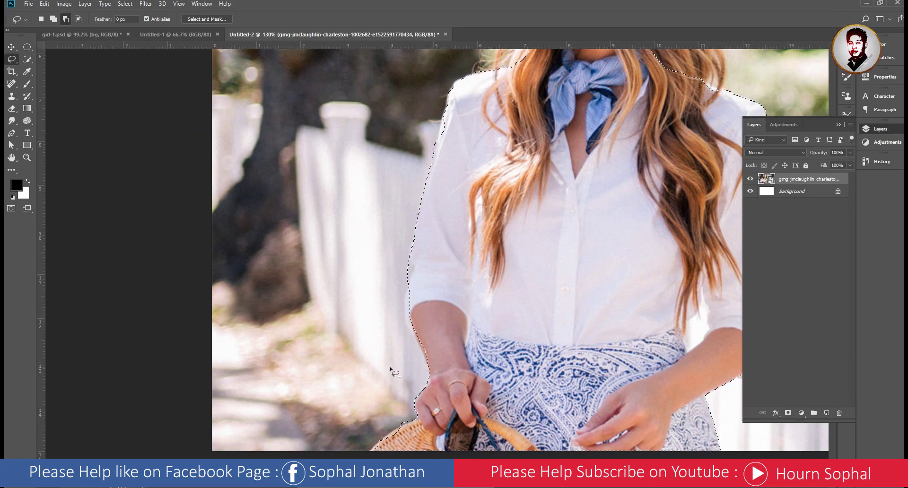
# - Lasso-add the woman's arm to the selection
pyautogui.click(54, 19)
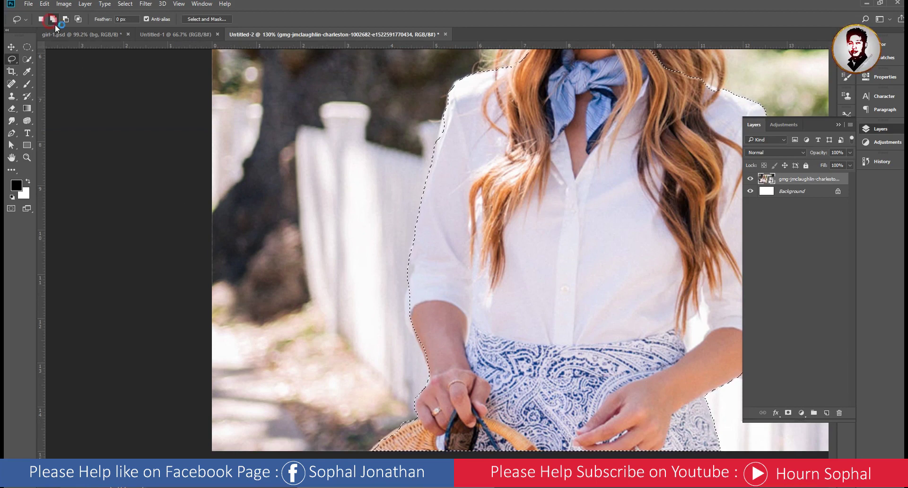
pyautogui.click(408, 282)
pyautogui.moveTo(416, 338); pyautogui.dragTo(410, 280)
pyautogui.moveTo(544, 76)
pyautogui.mouseDown()
pyautogui.moveTo(413, 340)
pyautogui.moveTo(418, 328)
pyautogui.mouseUp()
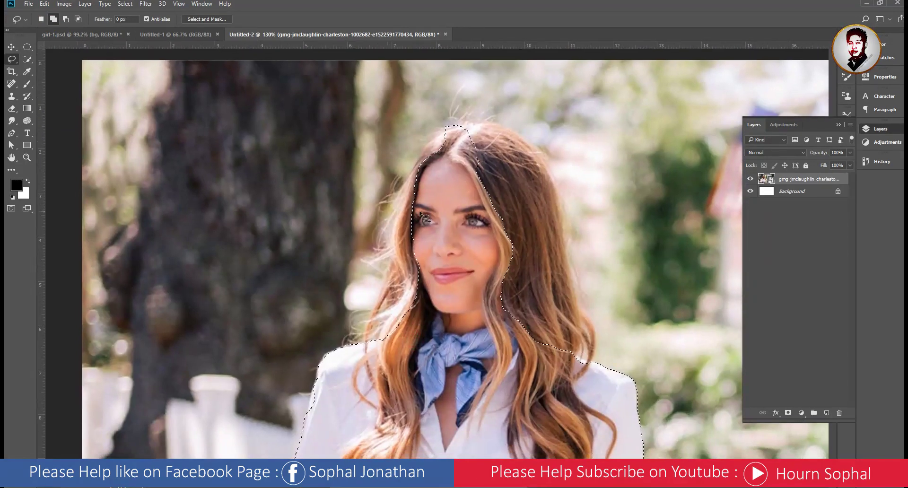
# - Add the woman's hair down to the shoulder using Quick Selection
pyautogui.rightClick(28, 62)
pyautogui.click(73, 59)
pyautogui.click(413, 195)
pyautogui.moveTo(413, 195); pyautogui.dragTo(396, 321)
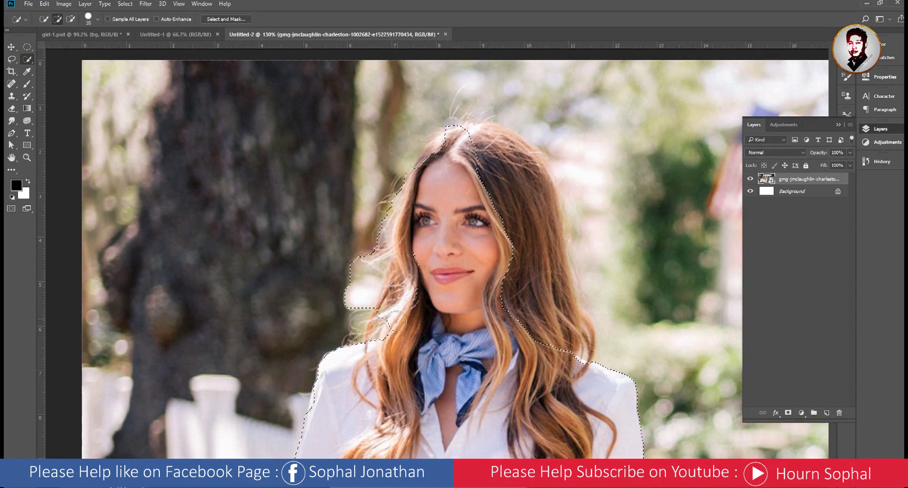
pyautogui.moveTo(473, 142)
pyautogui.mouseDown()
pyautogui.moveTo(499, 150)
pyautogui.moveTo(483, 137)
pyautogui.mouseUp()
pyautogui.moveTo(509, 183); pyautogui.dragTo(573, 339)
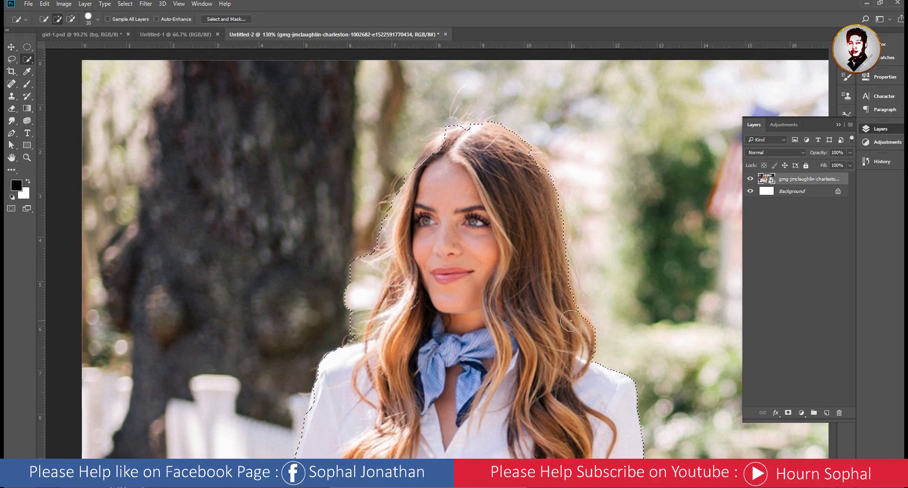
pyautogui.moveTo(573, 339)
pyautogui.mouseDown()
pyautogui.moveTo(479, 218)
pyautogui.moveTo(512, 214)
pyautogui.mouseUp()
pyautogui.scroll(-5, 519, 310)
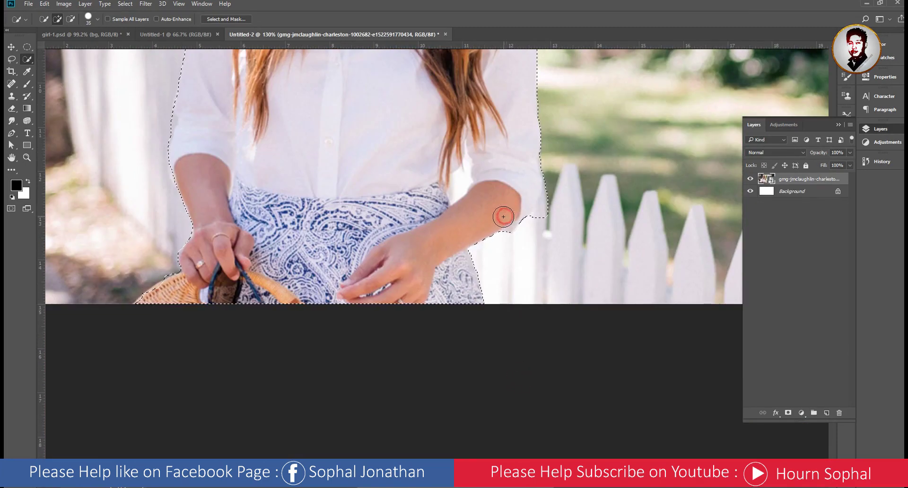
# - Lasso-subtract the background notch beside the woman's elbow
pyautogui.click(12, 60)
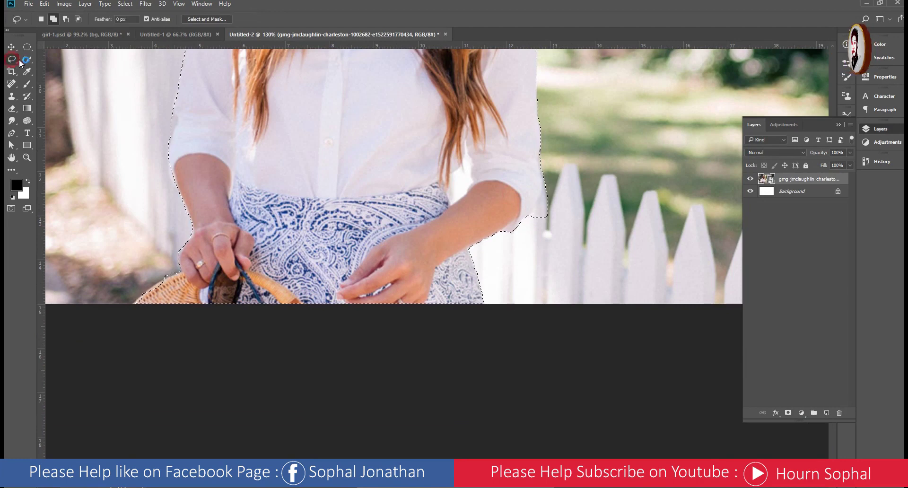
pyautogui.click(66, 19)
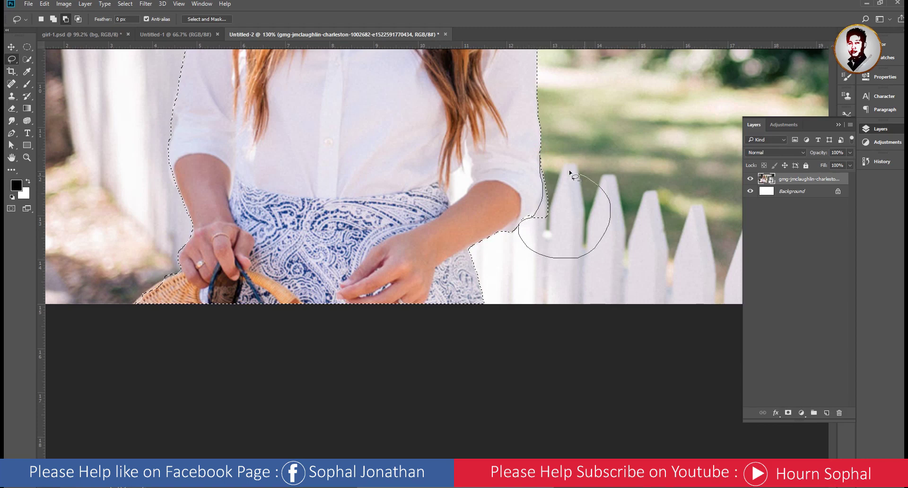
pyautogui.moveTo(519, 227); pyautogui.dragTo(540, 161)
pyautogui.moveTo(526, 251)
pyautogui.mouseDown()
pyautogui.moveTo(527, 241)
pyautogui.moveTo(555, 318)
pyautogui.mouseUp()
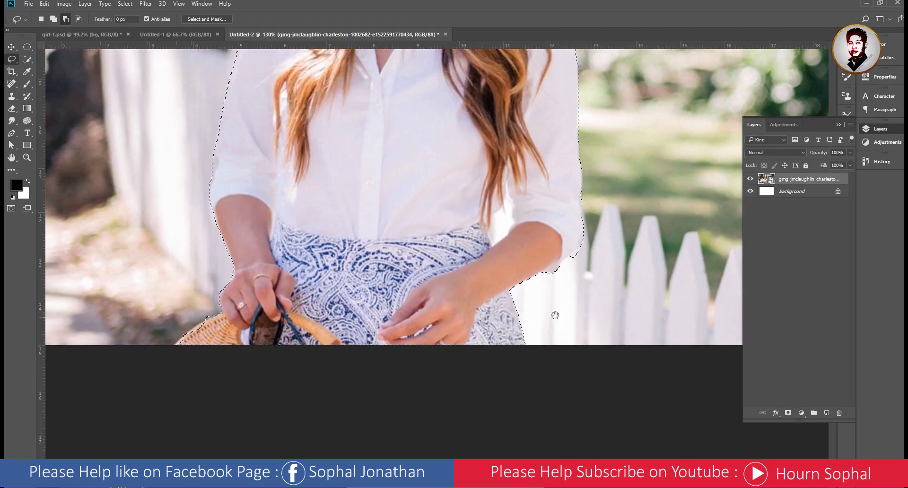
pyautogui.moveTo(547, 253)
pyautogui.mouseDown()
pyautogui.moveTo(518, 312)
pyautogui.moveTo(550, 332)
pyautogui.mouseUp()
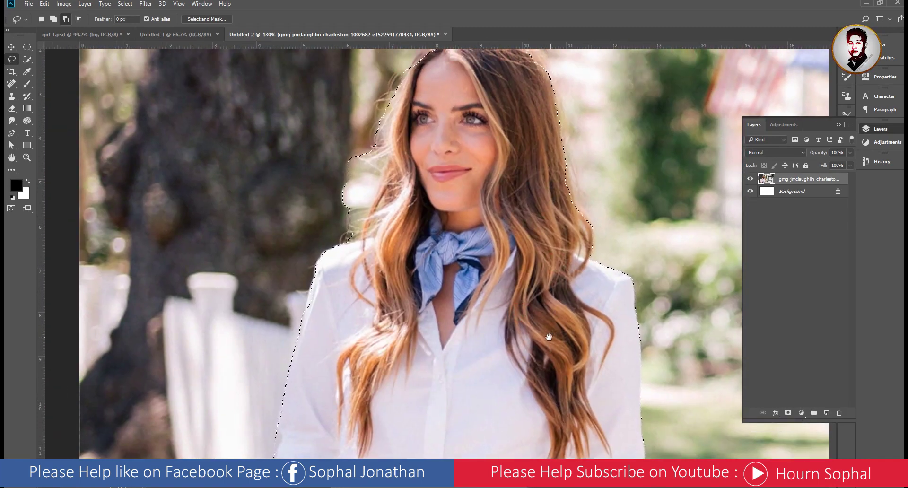
# - Touch up the selection at the woman's left shoulder
pyautogui.click(25, 58)
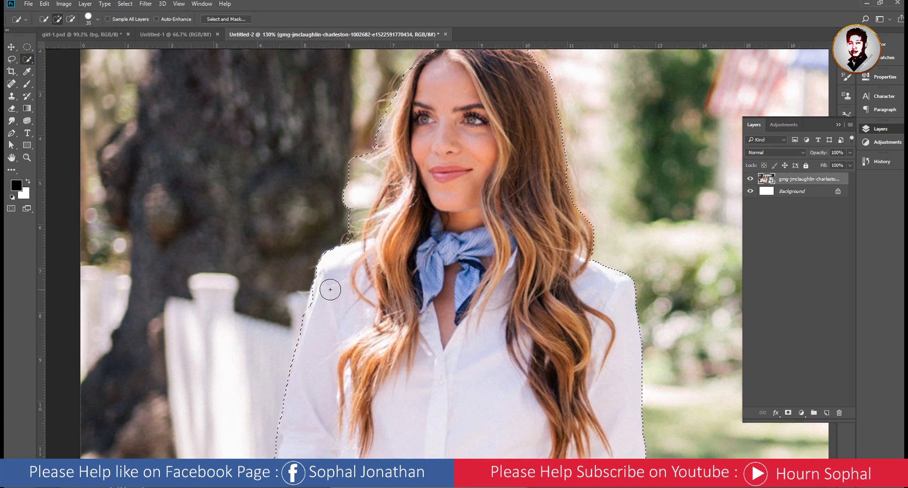
pyautogui.click(319, 312)
pyautogui.moveTo(611, 336)
pyautogui.mouseDown()
pyautogui.moveTo(430, 316)
pyautogui.moveTo(511, 325)
pyautogui.mouseUp()
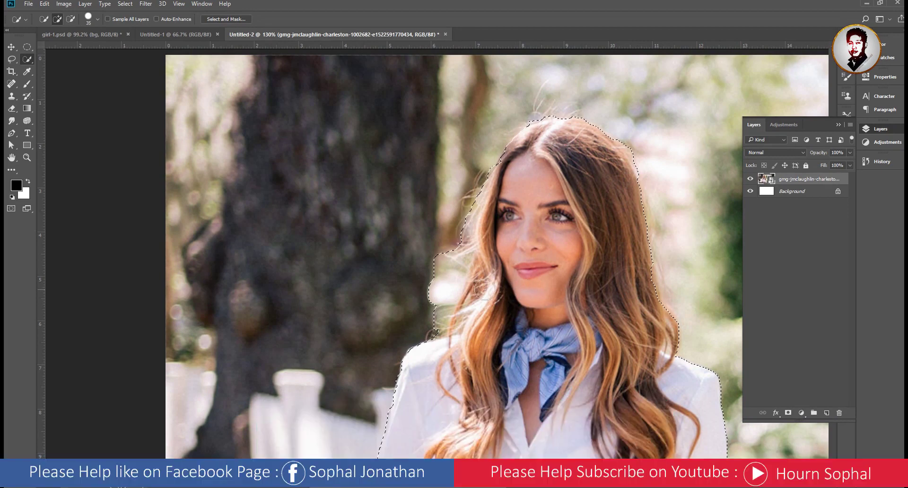
# - Lasso-subtract the background left of the hair, then fit the image with Ctrl+0
pyautogui.moveTo(12, 58); pyautogui.dragTo(53, 62)
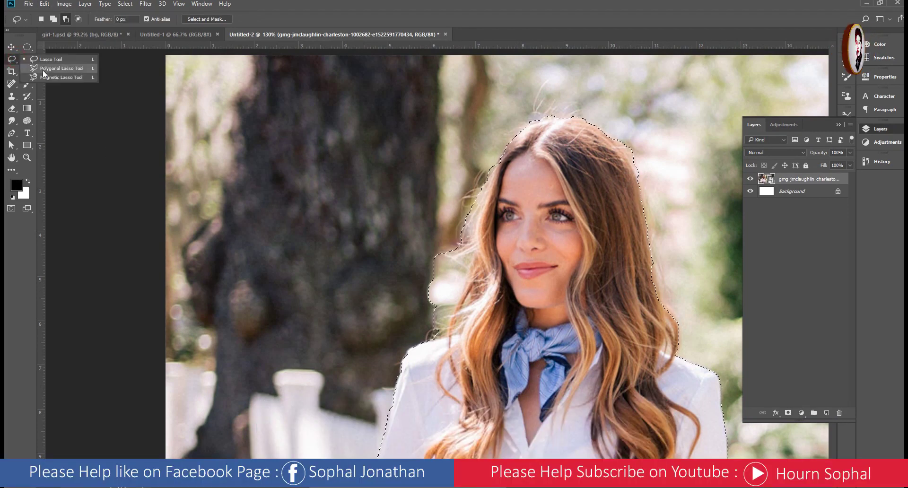
pyautogui.click(66, 19)
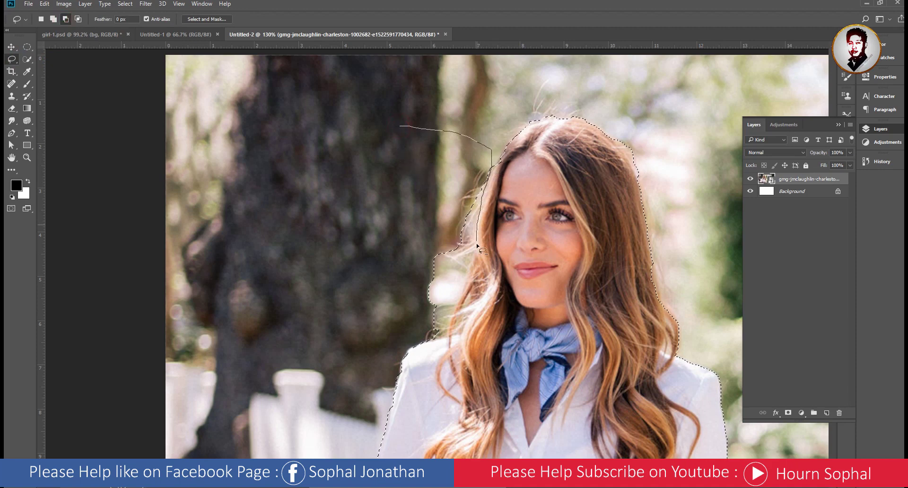
pyautogui.moveTo(475, 270); pyautogui.dragTo(391, 336)
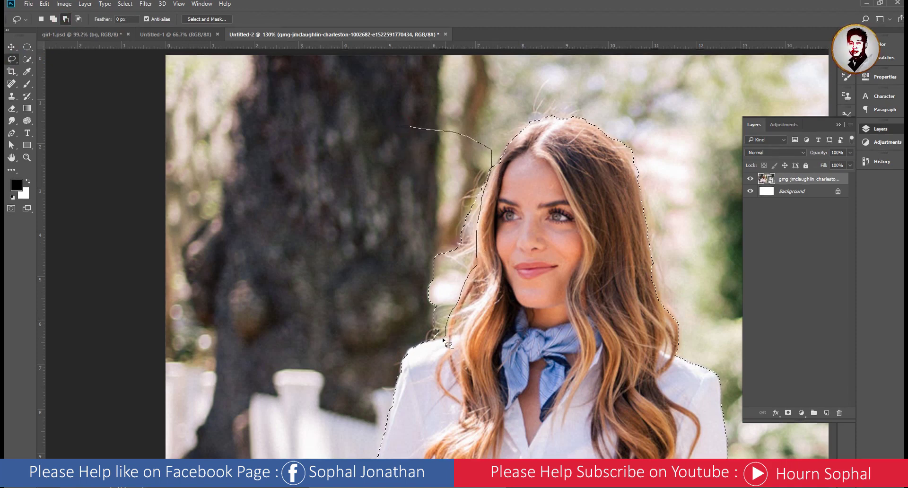
pyautogui.moveTo(401, 131); pyautogui.dragTo(402, 124)
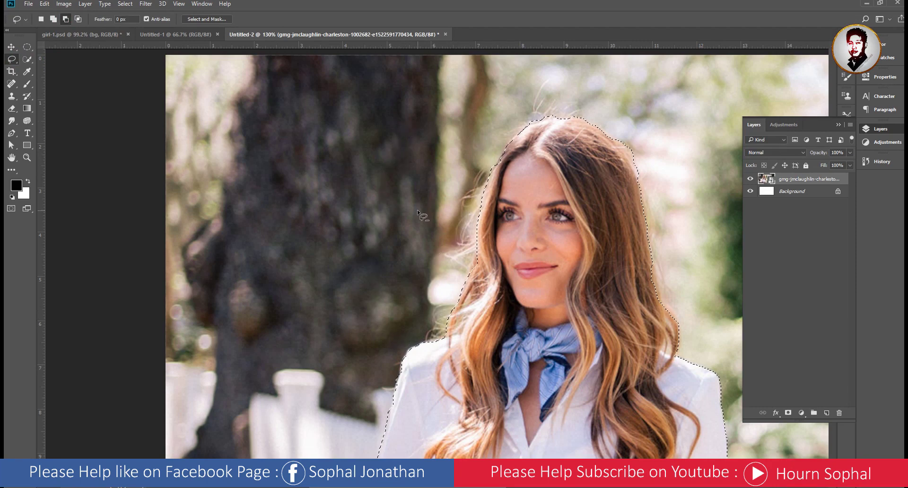
pyautogui.hotkey('ctrl', '0')
pyautogui.hotkey('ctrl', '+')
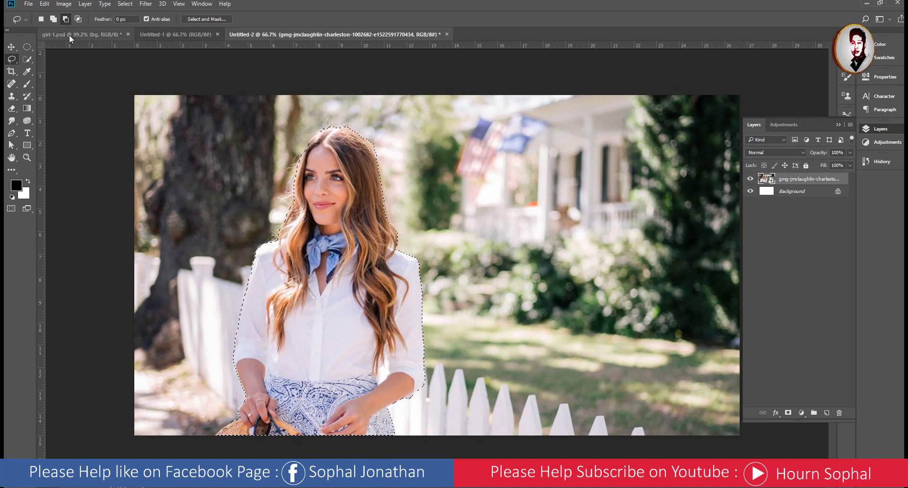
pyautogui.click(45, 4)
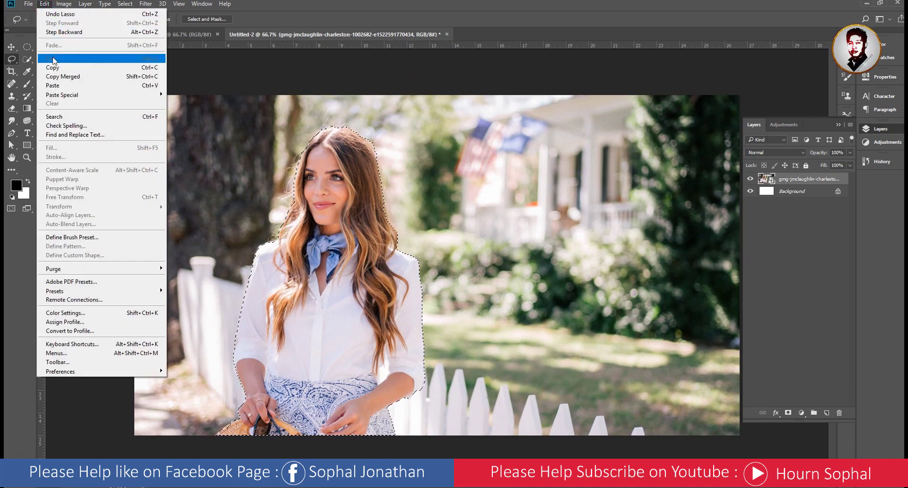
# - Rasterize the photo layer and cut the selected woman out with Edit > Cut
pyautogui.click(73, 59)
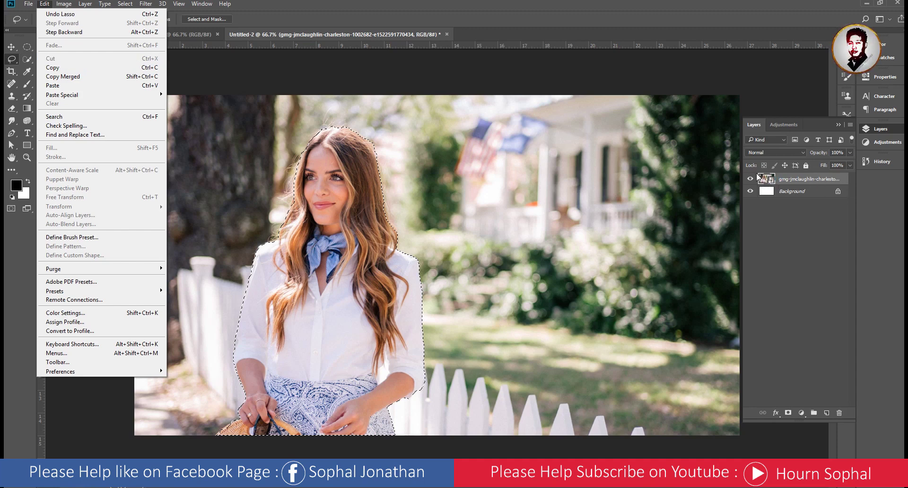
pyautogui.rightClick(809, 180)
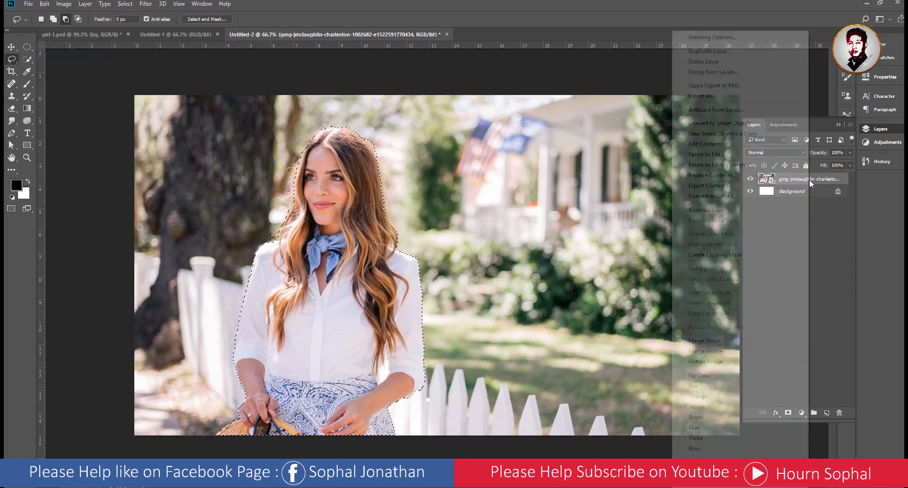
pyautogui.click(716, 210)
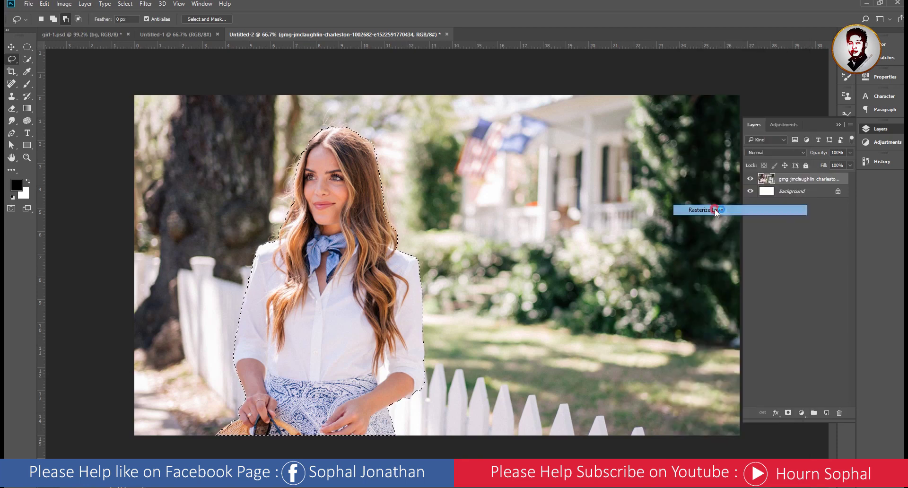
pyautogui.click(44, 4)
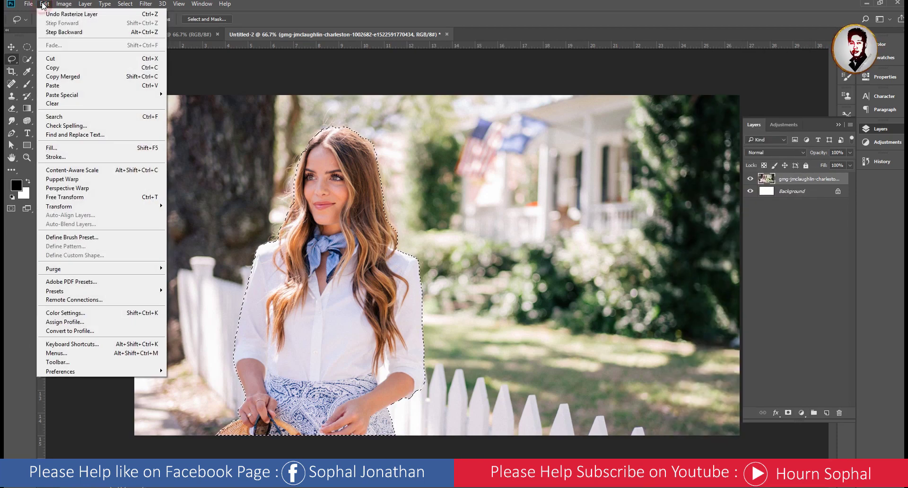
pyautogui.click(60, 59)
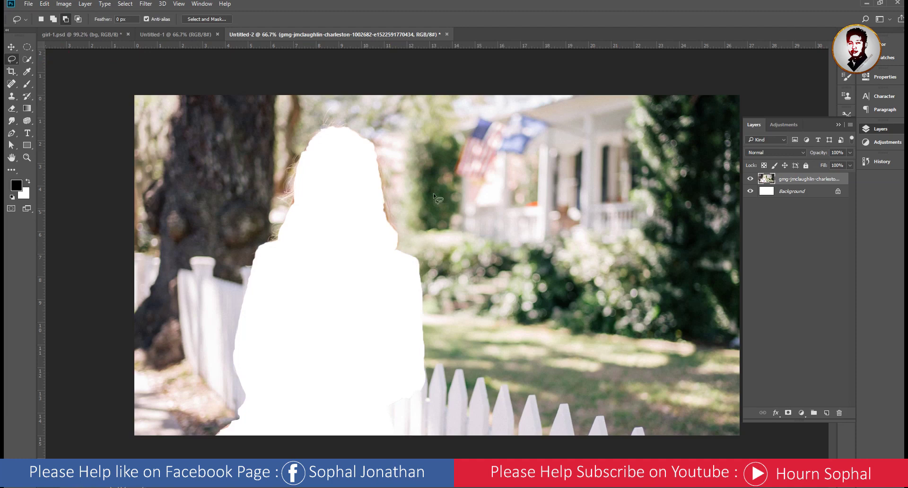
# - Try the Magic Wand tool, then return to the Quick Selection Tool
pyautogui.scroll(-5, 408, 228)
pyautogui.scroll(4, 415, 233)
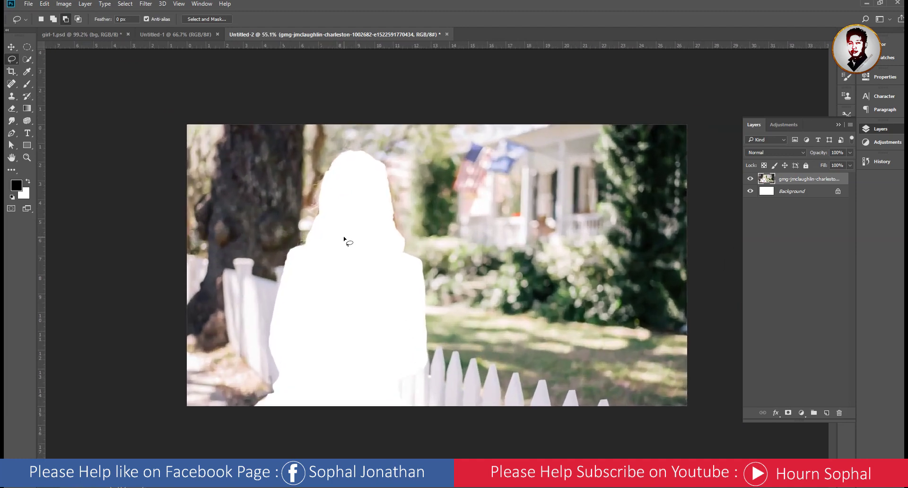
pyautogui.scroll(2, 349, 235)
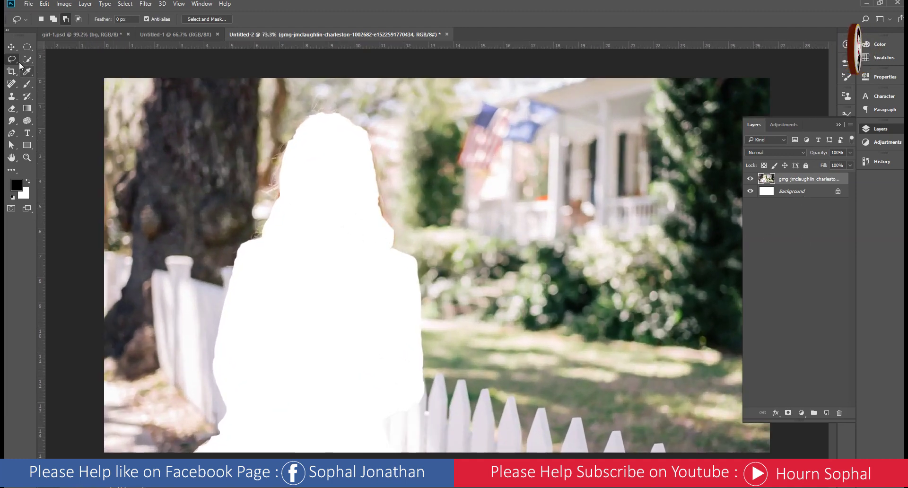
pyautogui.moveTo(26, 59); pyautogui.dragTo(65, 67)
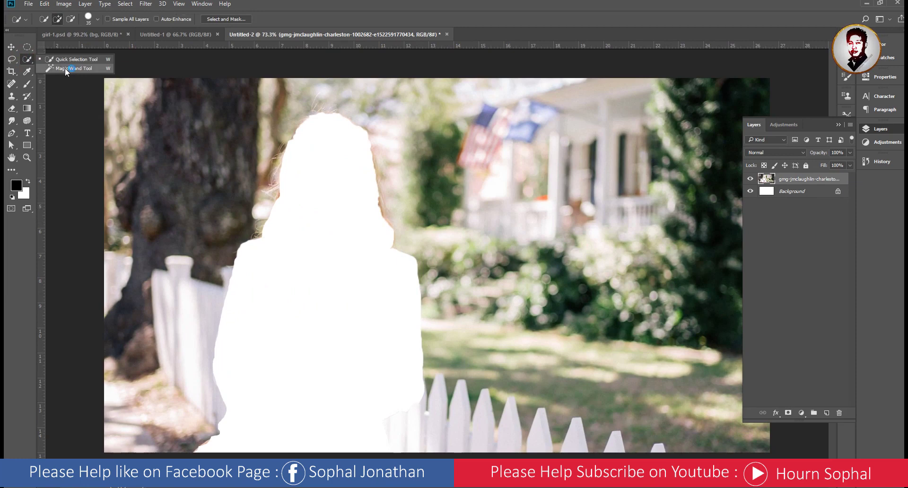
pyautogui.click(64, 68)
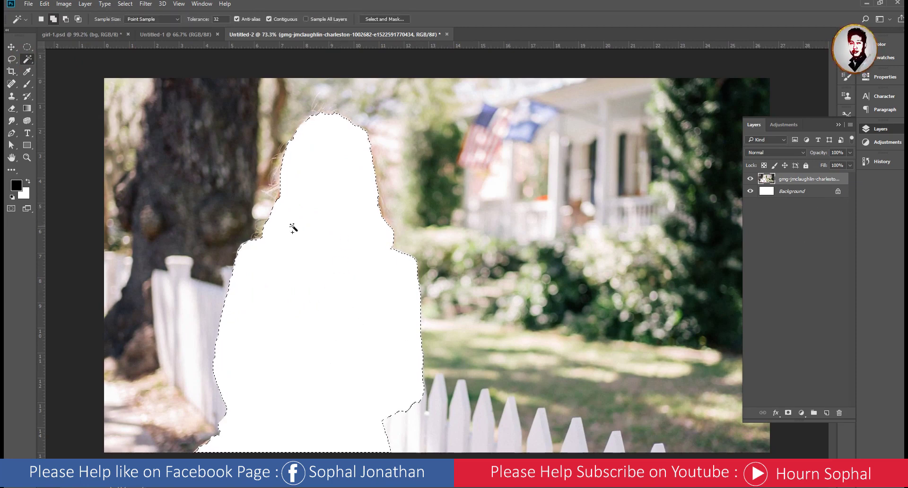
pyautogui.click(31, 56)
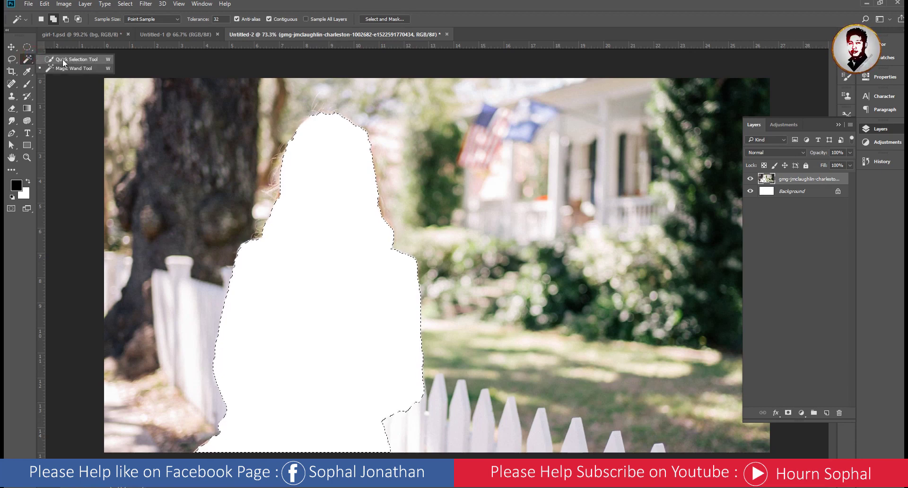
pyautogui.click(64, 60)
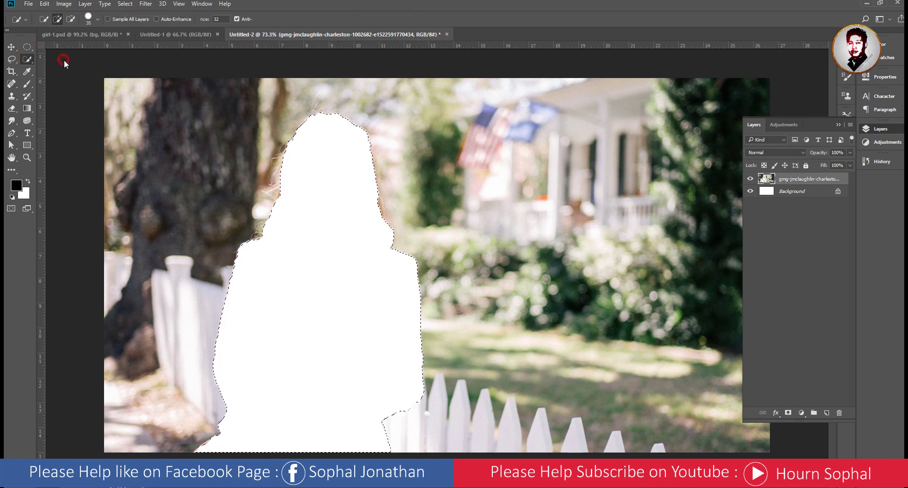
# - Fill the white silhouette using Content-Aware contents
pyautogui.rightClick(325, 298)
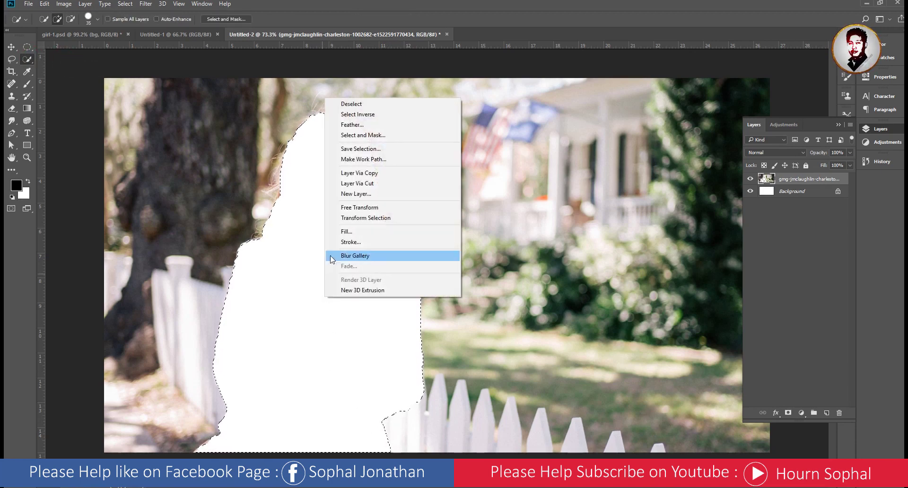
pyautogui.click(364, 232)
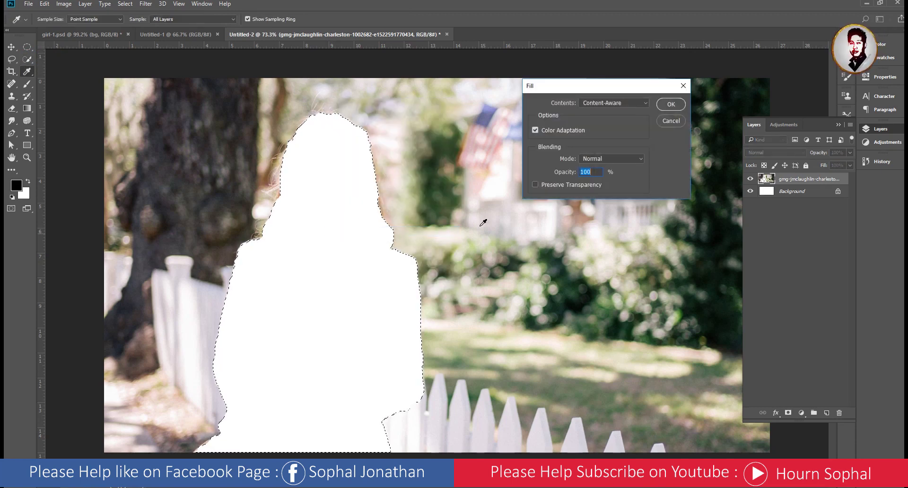
pyautogui.click(613, 103)
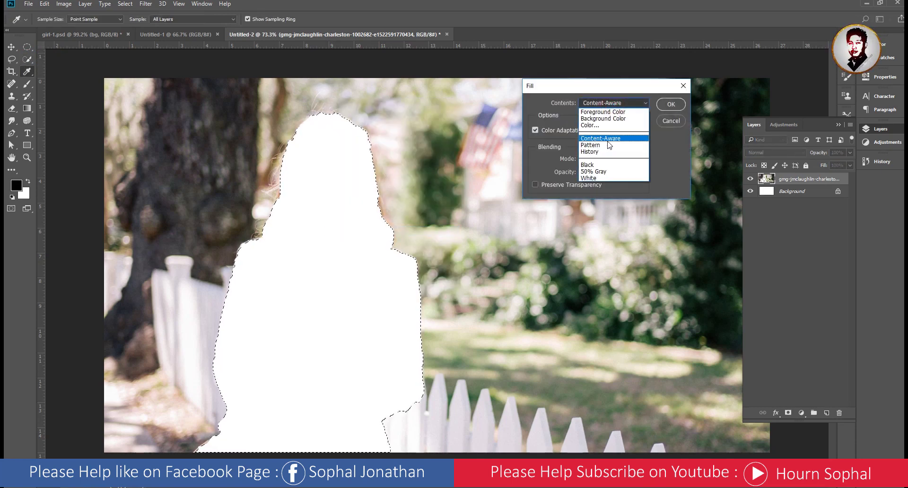
pyautogui.click(623, 102)
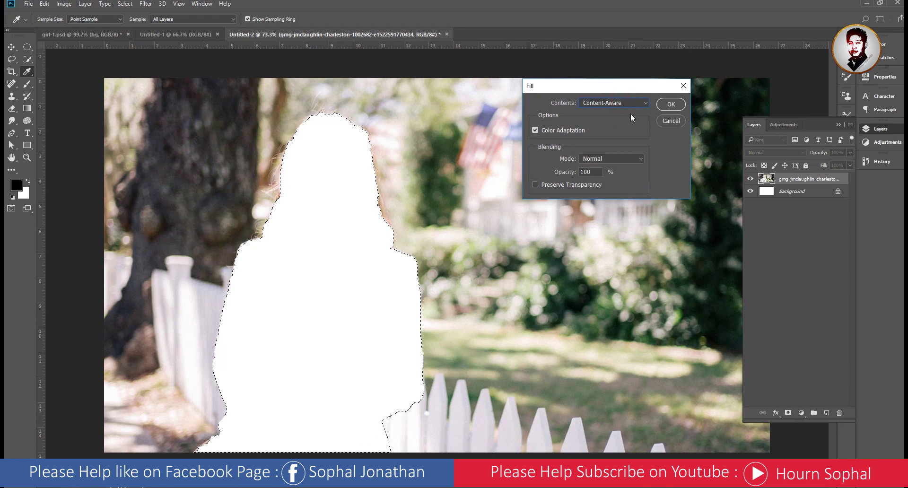
pyautogui.click(671, 105)
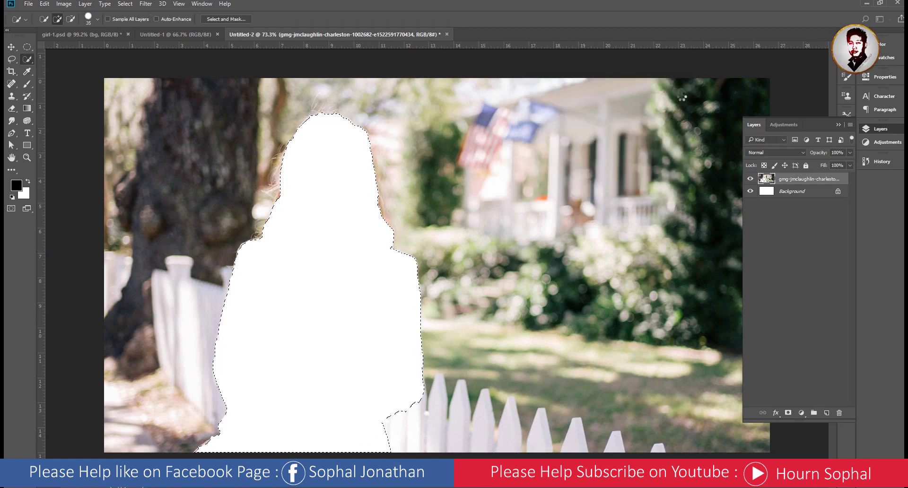
pyautogui.scroll(-2, 385, 308)
pyautogui.scroll(1, 385, 308)
# - Deselect the silhouette area and choose the Spot Healing Brush
pyautogui.scroll(2, 378, 331)
pyautogui.scroll(-2, 355, 398)
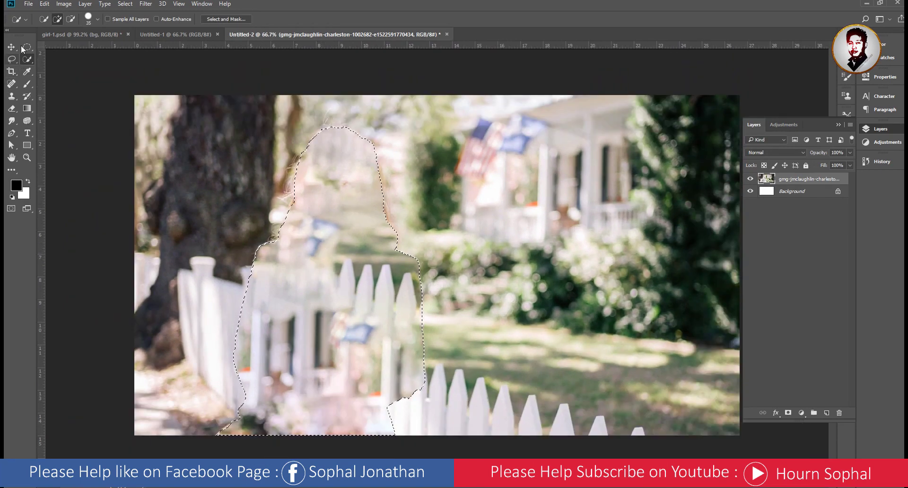
pyautogui.click(124, 3)
pyautogui.click(132, 18)
pyautogui.click(15, 87)
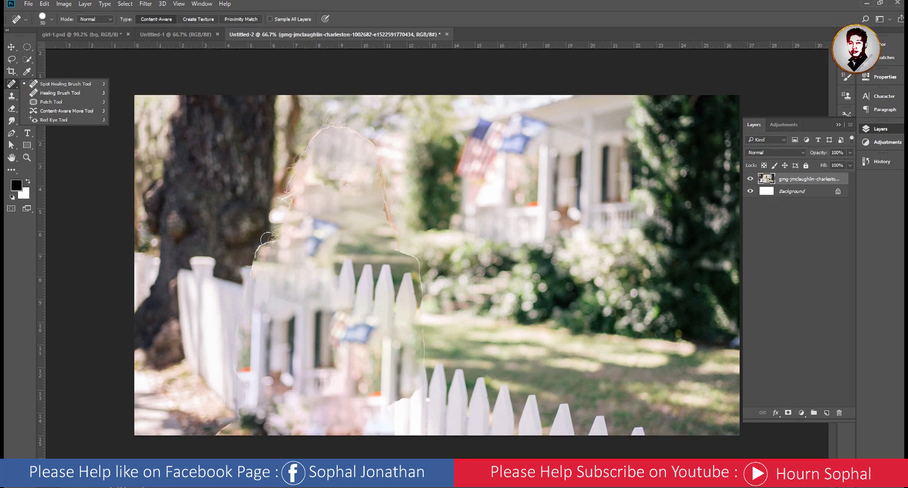
# - Heal the leftover silhouette edges along the fence, tree trunk and top of the image
pyautogui.click(209, 439)
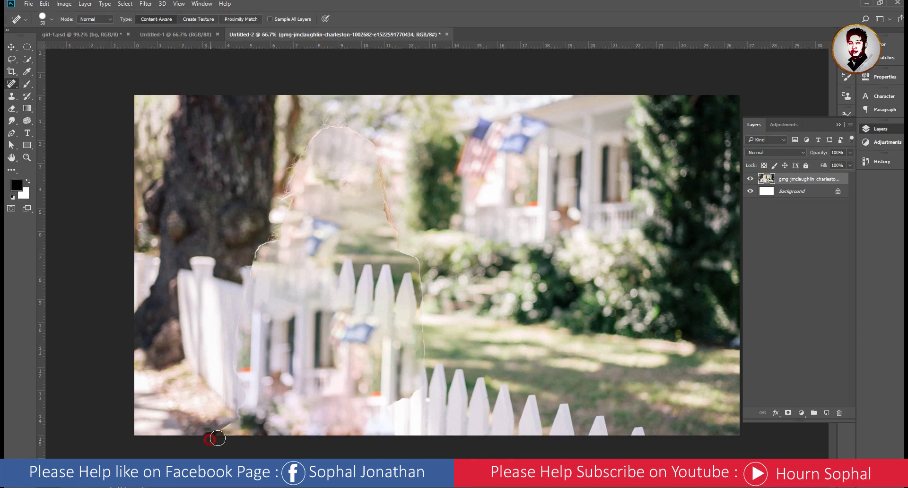
pyautogui.moveTo(237, 366); pyautogui.dragTo(238, 313)
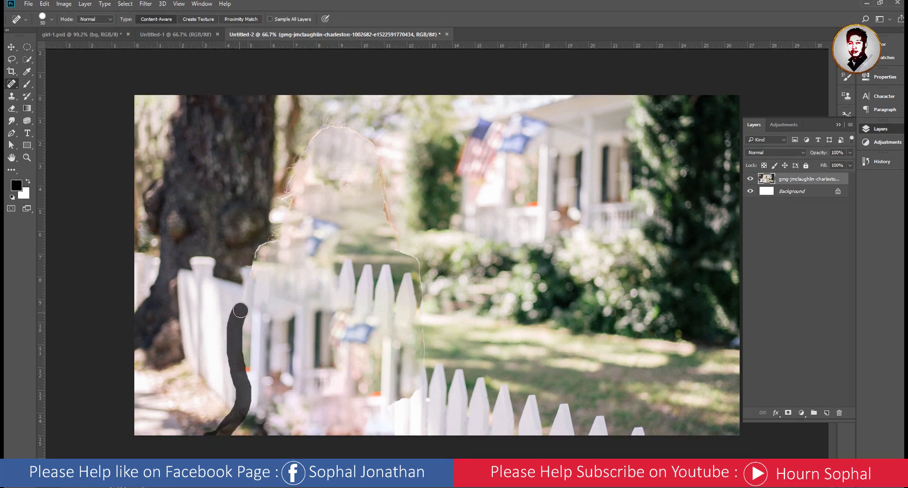
pyautogui.moveTo(261, 247); pyautogui.dragTo(286, 211)
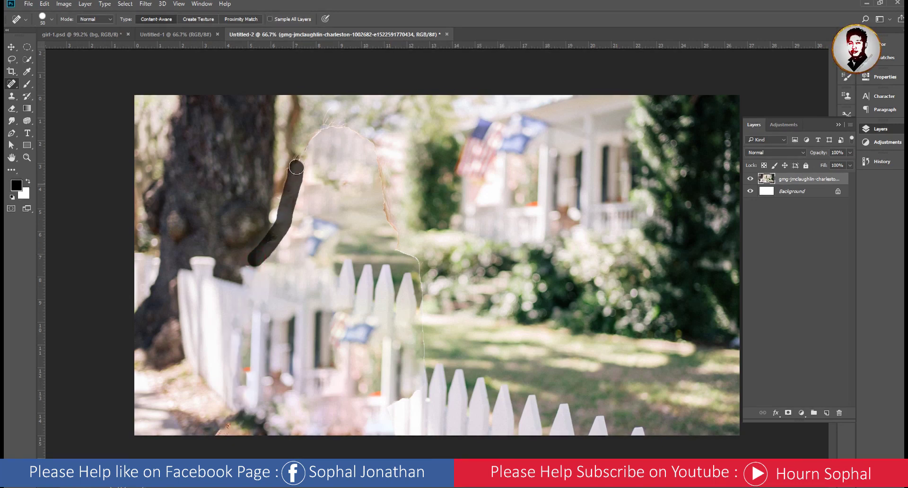
pyautogui.moveTo(268, 245); pyautogui.dragTo(268, 245)
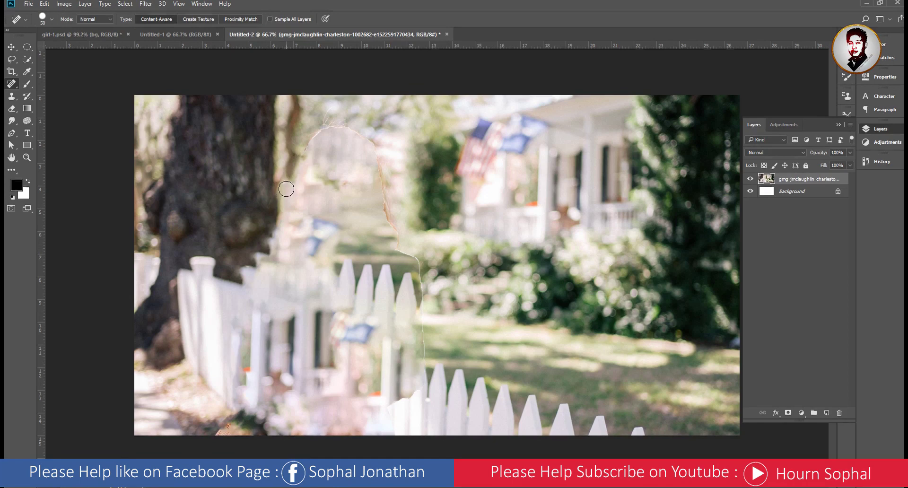
pyautogui.moveTo(363, 140)
pyautogui.mouseDown()
pyautogui.moveTo(427, 312)
pyautogui.moveTo(420, 442)
pyautogui.mouseUp()
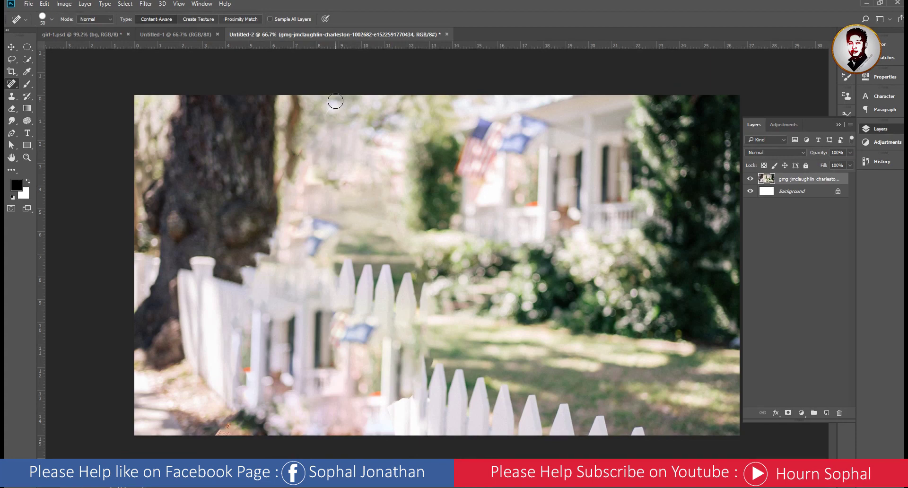
pyautogui.moveTo(336, 100); pyautogui.dragTo(304, 140)
pyautogui.moveTo(275, 194); pyautogui.dragTo(282, 239)
pyautogui.moveTo(286, 284); pyautogui.dragTo(332, 318)
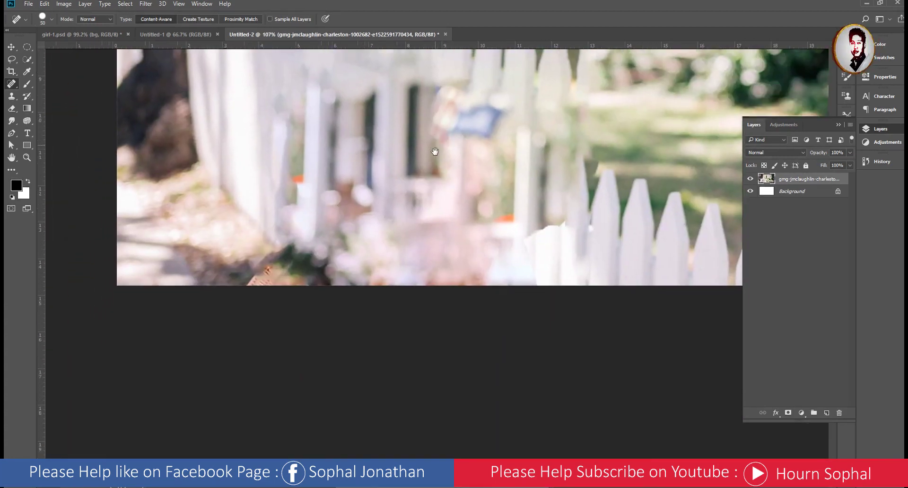
pyautogui.scroll(-5, 446, 260)
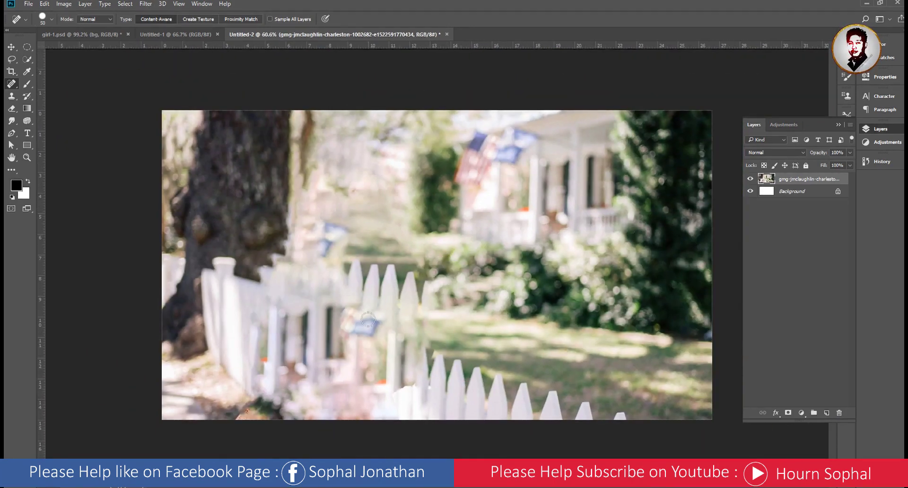
pyautogui.scroll(-2, 386, 290)
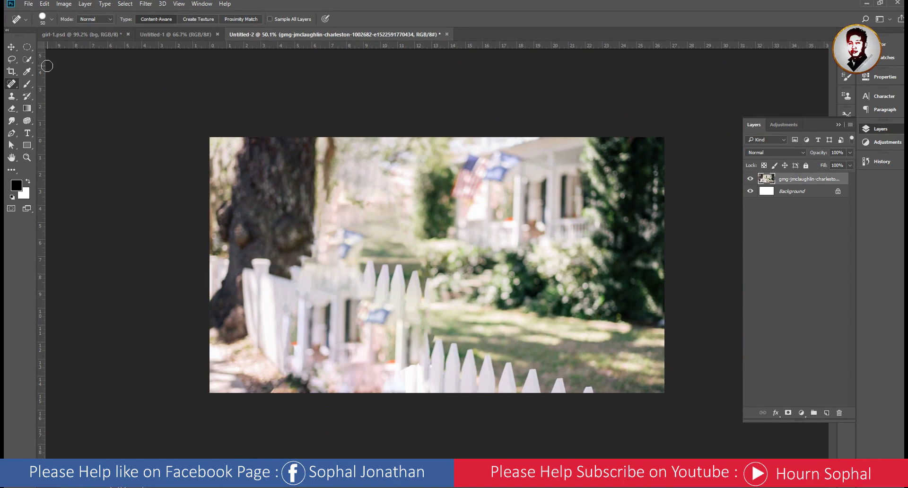
# - With the Clone Stamp at half brush size, clone over the patch at the bottom-left edge
pyautogui.moveTo(11, 97); pyautogui.dragTo(52, 99)
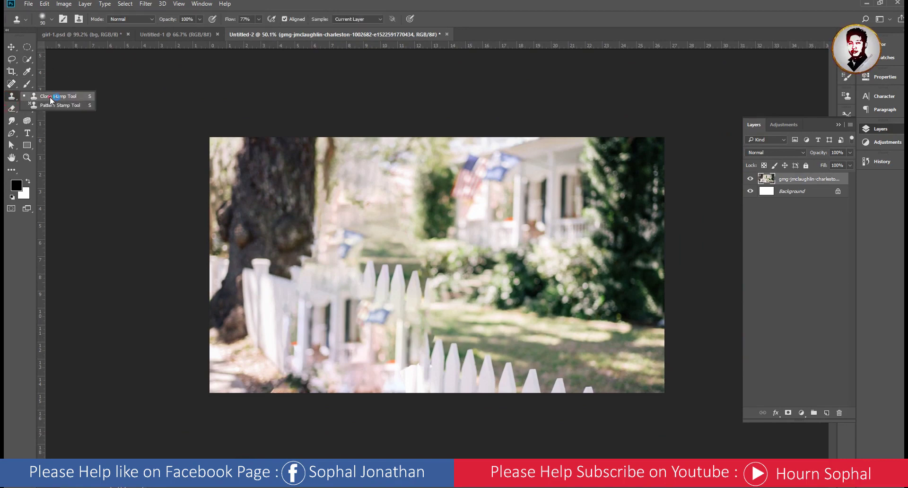
pyautogui.hotkey('ctrl', '+')
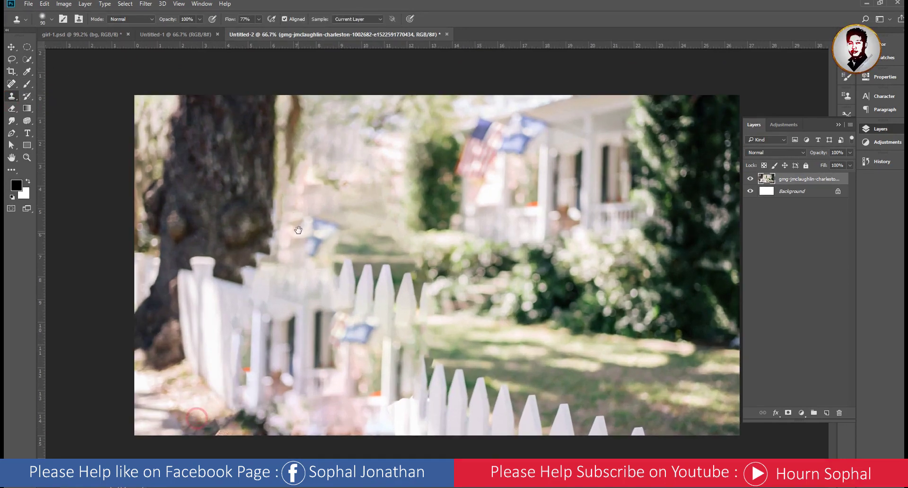
pyautogui.scroll(3, 298, 230)
pyautogui.moveTo(243, 357); pyautogui.dragTo(324, 222)
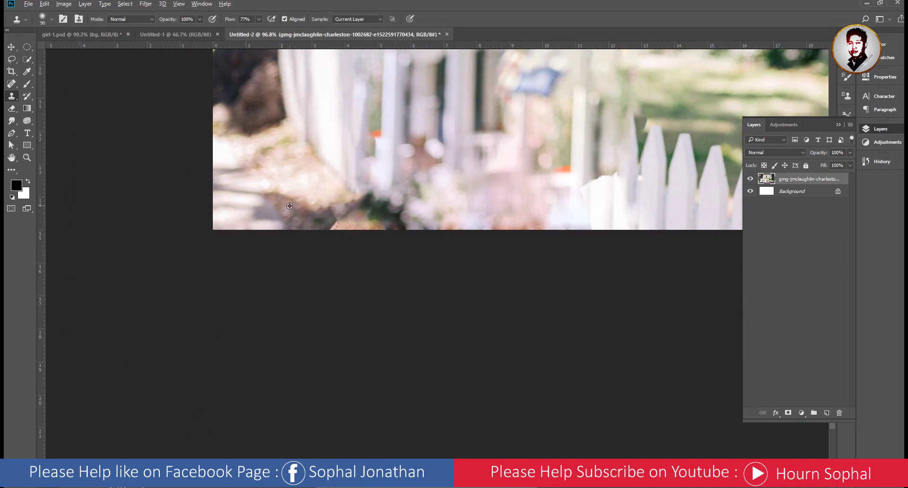
pyautogui.press('[')
pyautogui.press('[')
pyautogui.press('[')
pyautogui.moveTo(328, 232)
pyautogui.mouseDown()
pyautogui.moveTo(346, 212)
pyautogui.moveTo(338, 238)
pyautogui.moveTo(375, 232)
pyautogui.mouseUp()
# - Clone over the blurry fence tips, including those near the bottom edge, then return to the Move tool
pyautogui.scroll(-3, 338, 245)
pyautogui.scroll(2, 433, 299)
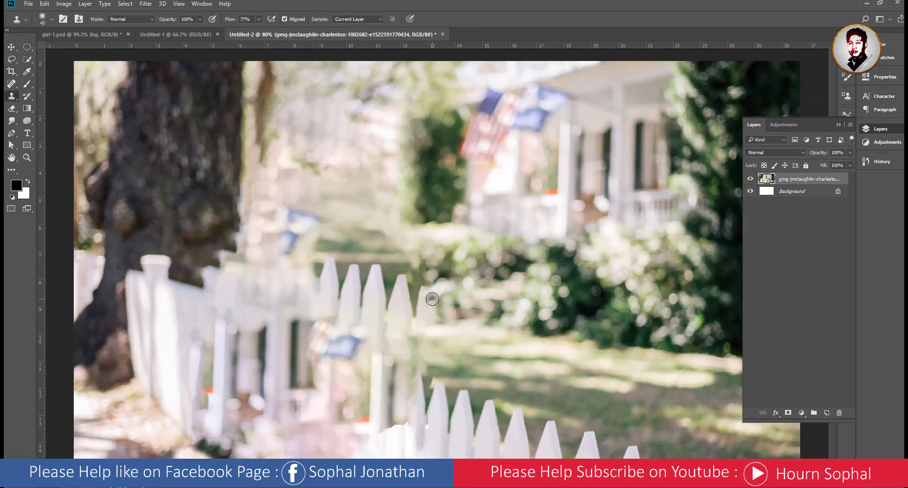
pyautogui.scroll(1, 393, 272)
pyautogui.moveTo(330, 252)
pyautogui.mouseDown()
pyautogui.moveTo(366, 203)
pyautogui.moveTo(409, 224)
pyautogui.mouseUp()
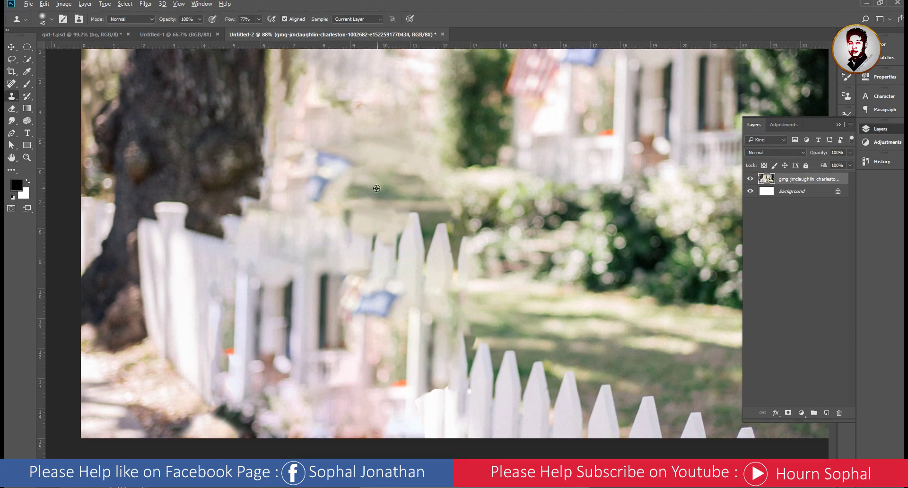
pyautogui.moveTo(445, 218)
pyautogui.mouseDown()
pyautogui.moveTo(413, 219)
pyautogui.moveTo(419, 232)
pyautogui.mouseUp()
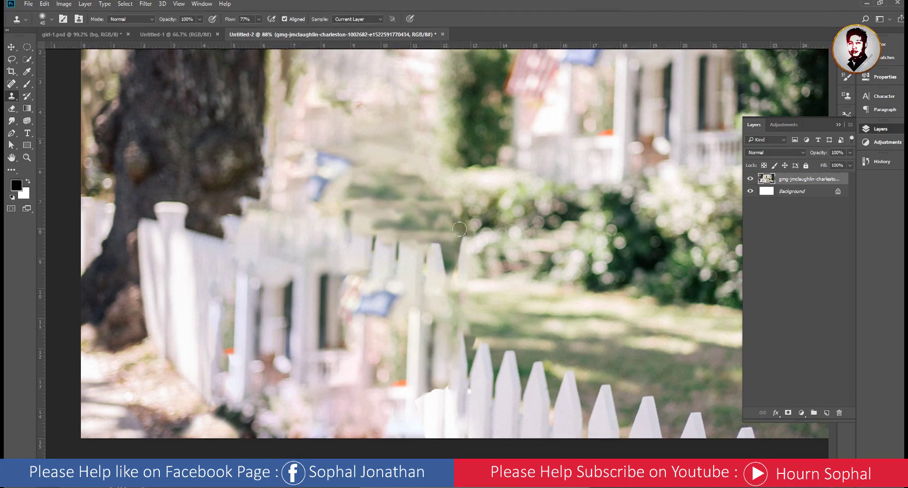
pyautogui.scroll(-5, 435, 297)
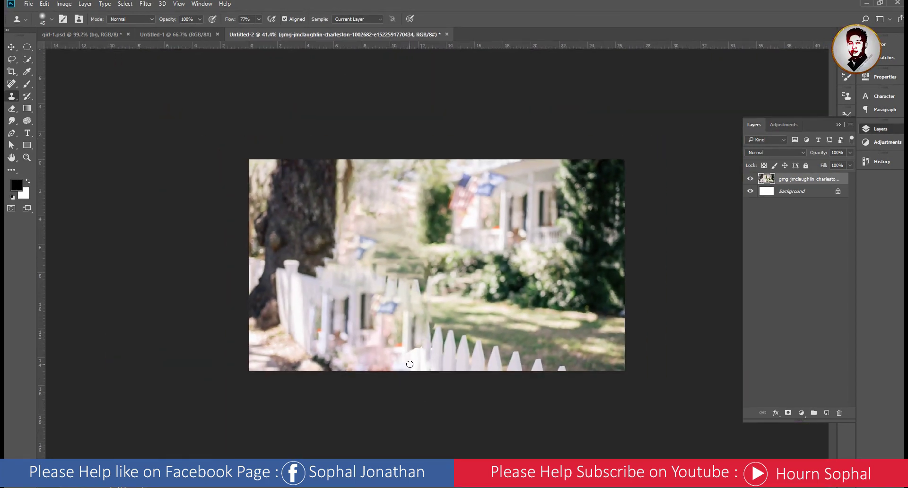
pyautogui.scroll(5, 410, 364)
pyautogui.scroll(-2, 426, 369)
pyautogui.moveTo(386, 338); pyautogui.dragTo(388, 334)
pyautogui.scroll(-3, 412, 331)
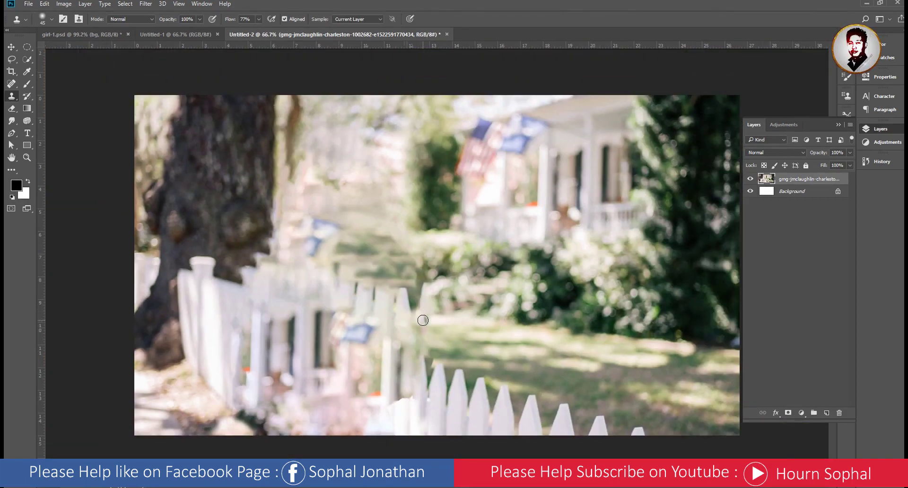
pyautogui.click(12, 45)
pyautogui.scroll(1, 418, 236)
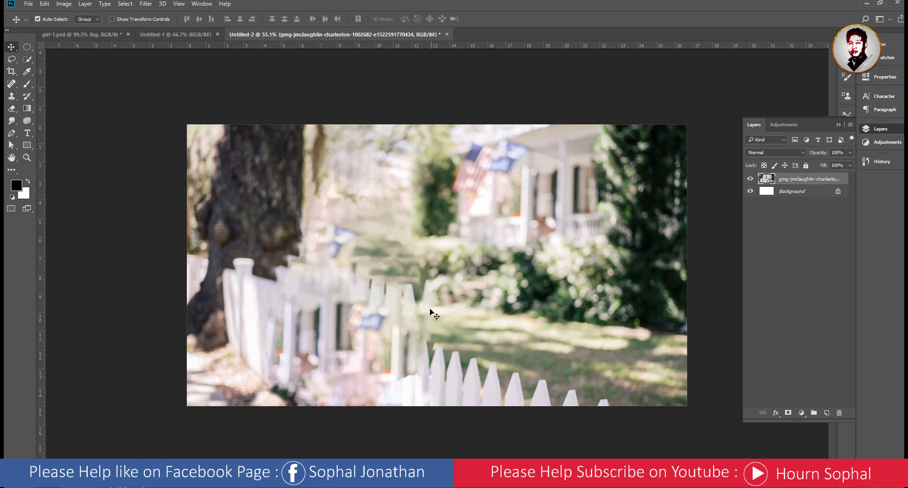
# - Paste the cut-out girl in place on a new layer and check it by toggling its visibility
pyautogui.click(45, 5)
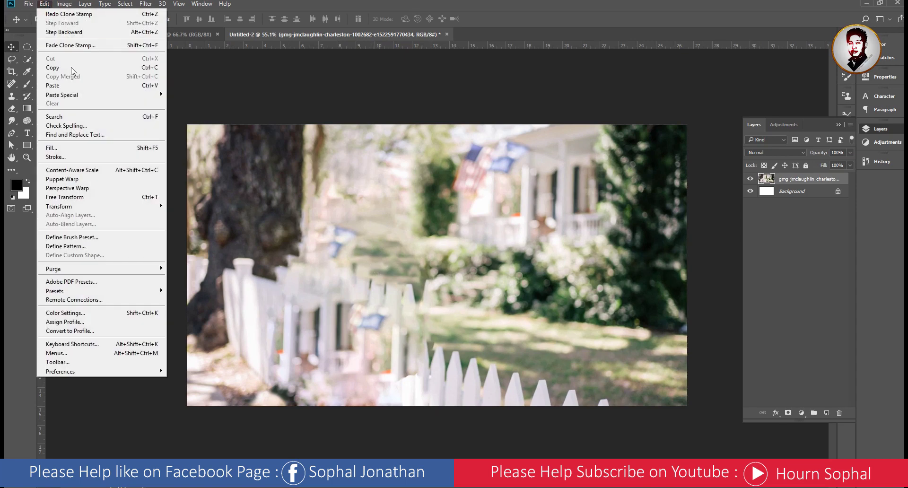
pyautogui.moveTo(126, 101)
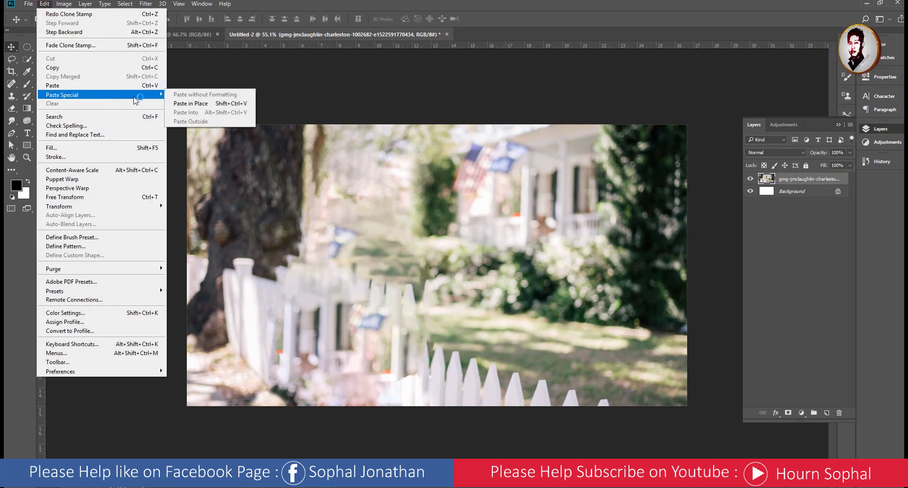
pyautogui.click(211, 104)
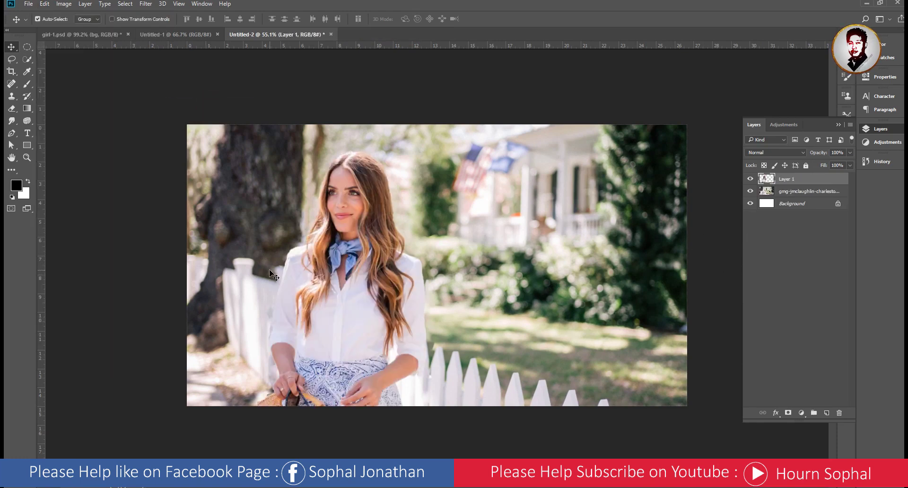
pyautogui.click(751, 179)
pyautogui.click(751, 179)
# - Delete the white Background layer and rename the layers 'background' and 'girl'
pyautogui.click(812, 206)
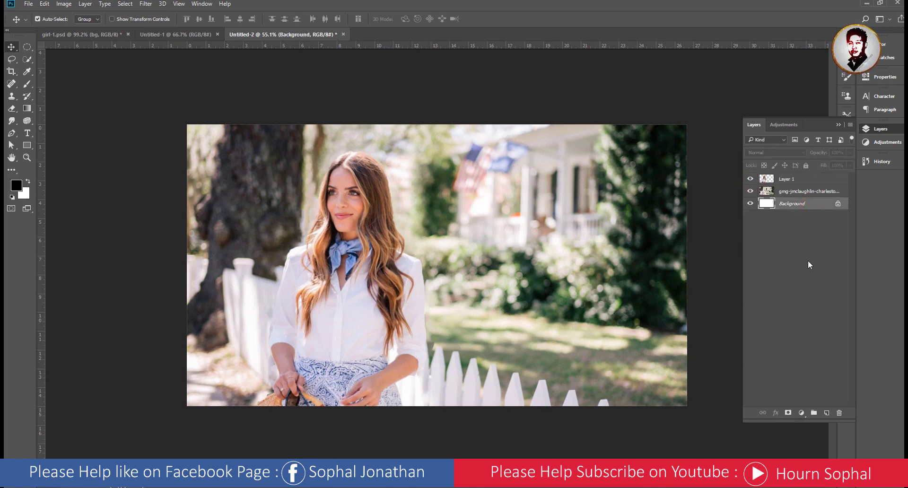
pyautogui.press('Delete')
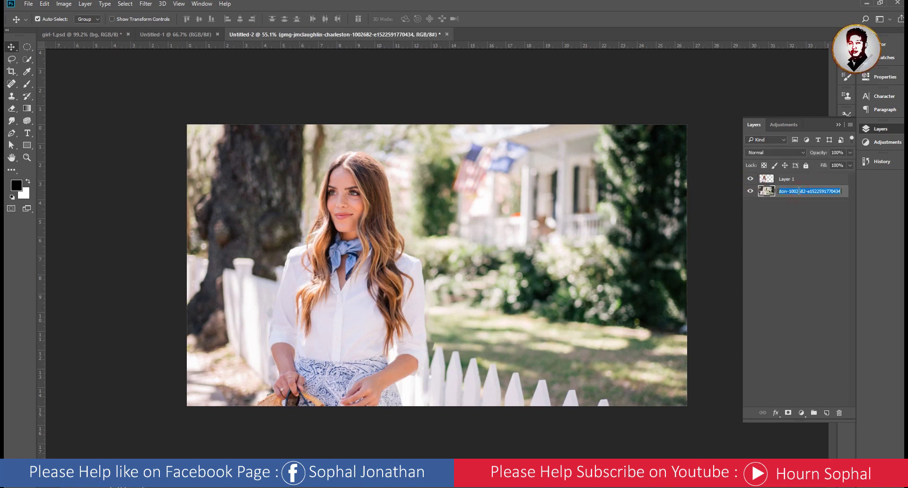
pyautogui.click(796, 192)
pyautogui.write('ba')
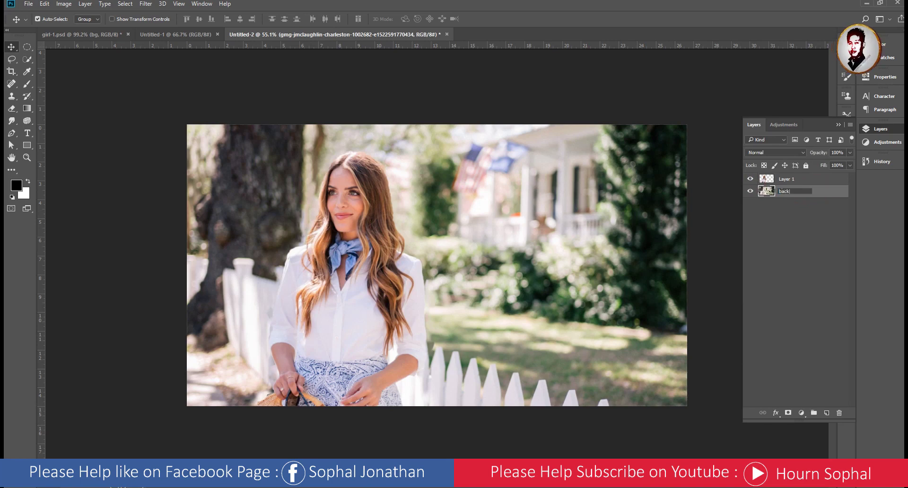
pyautogui.write('ckground')
pyautogui.press('Return')
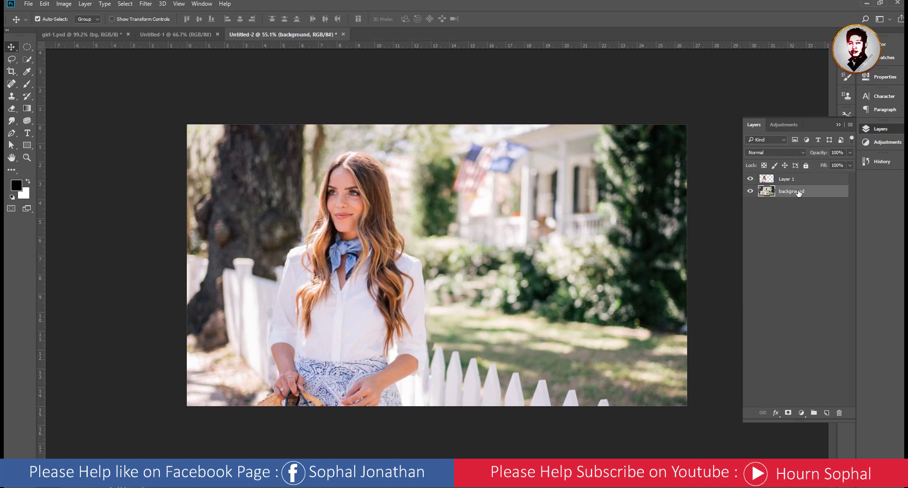
pyautogui.doubleClick(786, 180)
pyautogui.write('girl')
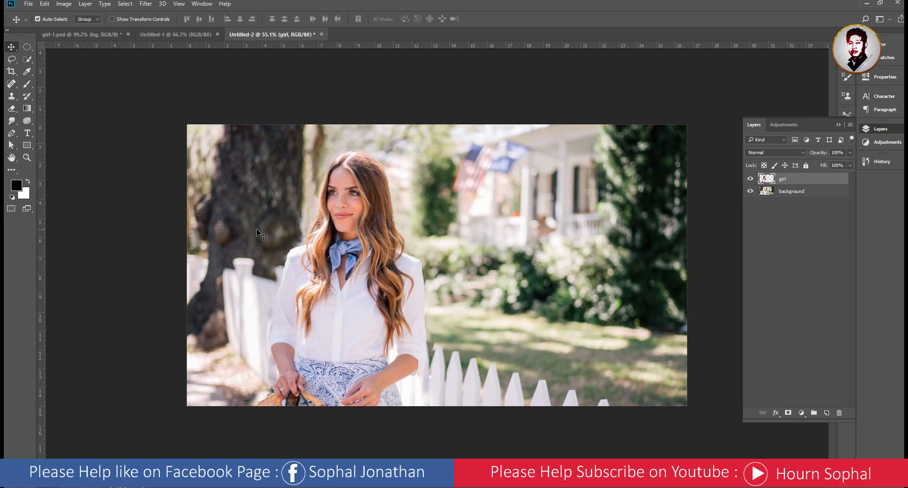
pyautogui.click(28, 4)
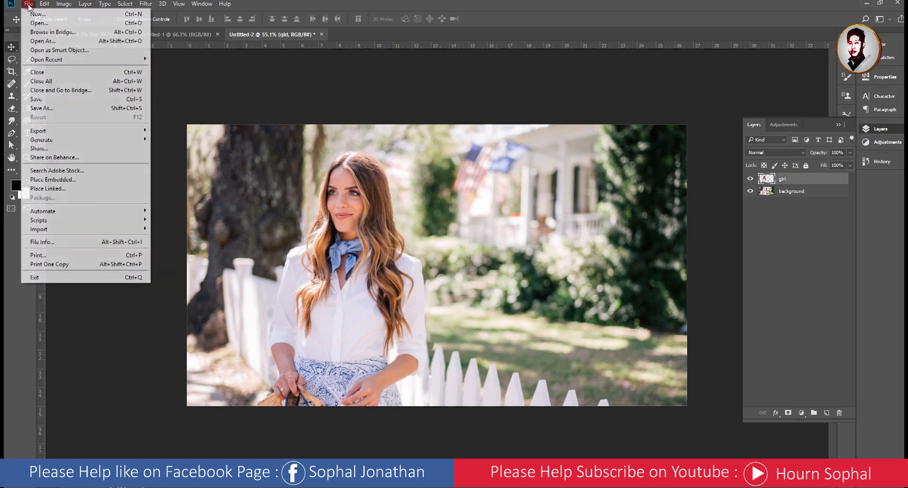
# - Save the layered document under the new name Photo-girl.psd
pyautogui.click(57, 109)
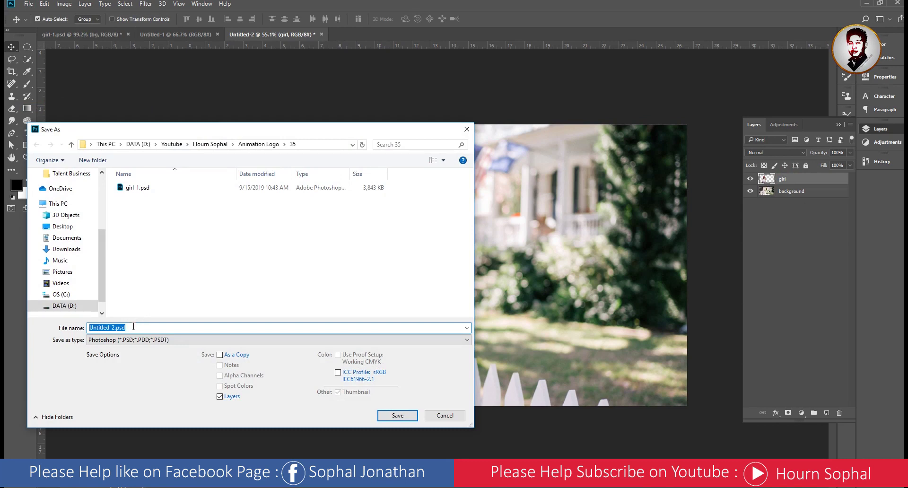
pyautogui.write('Photo-girl')
pyautogui.press('Return')
pyautogui.press('Return')
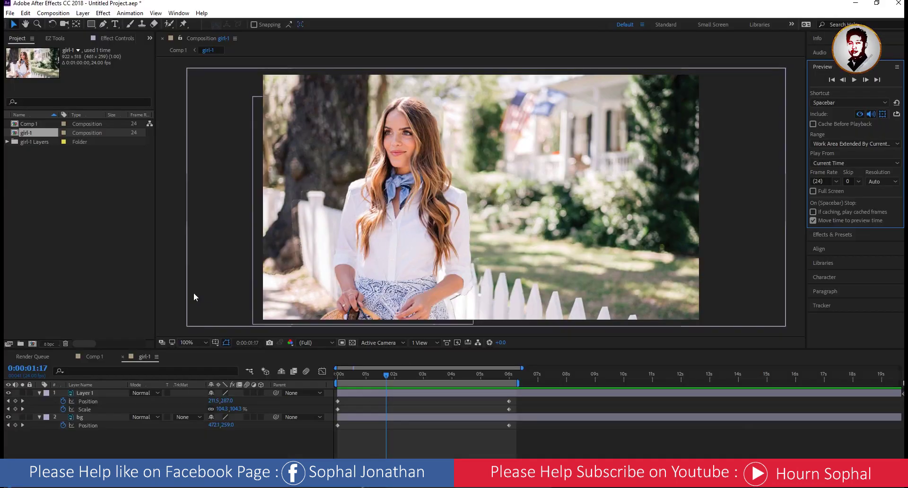
# - Start a new After Effects project, choosing Don't Save for the old one's changes
pyautogui.click(10, 13)
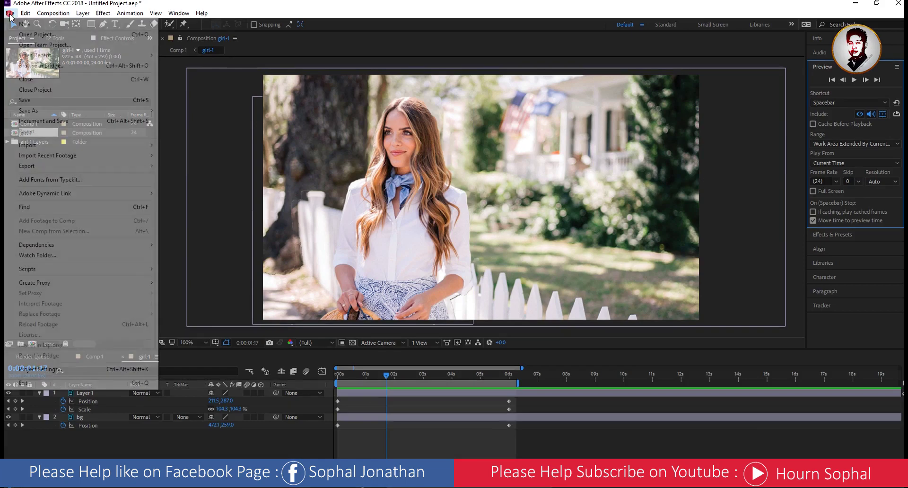
pyautogui.moveTo(19, 23)
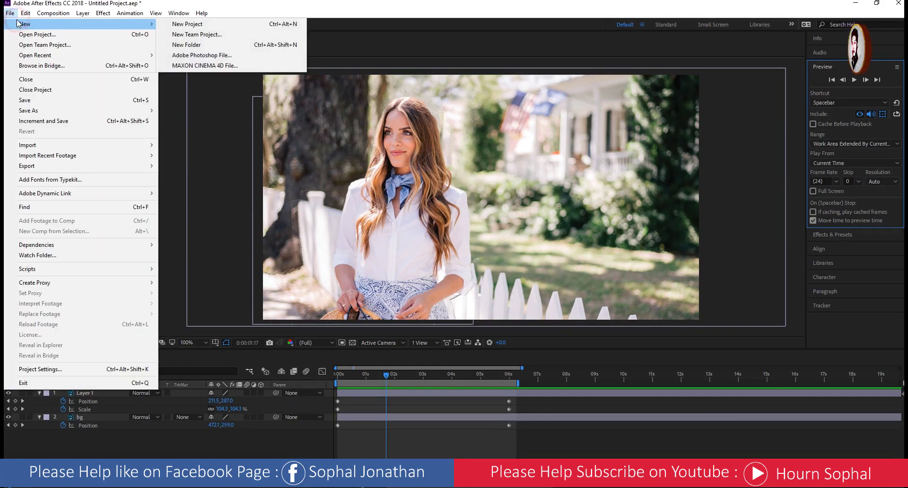
pyautogui.click(175, 24)
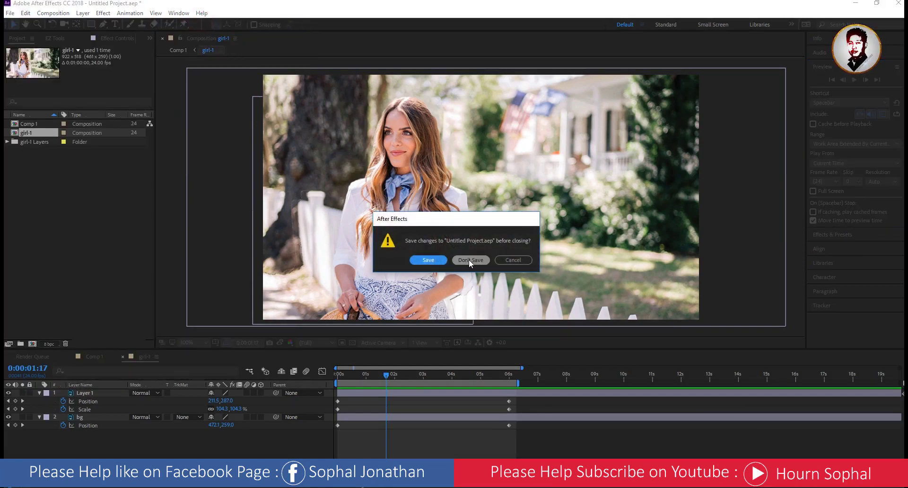
pyautogui.click(469, 261)
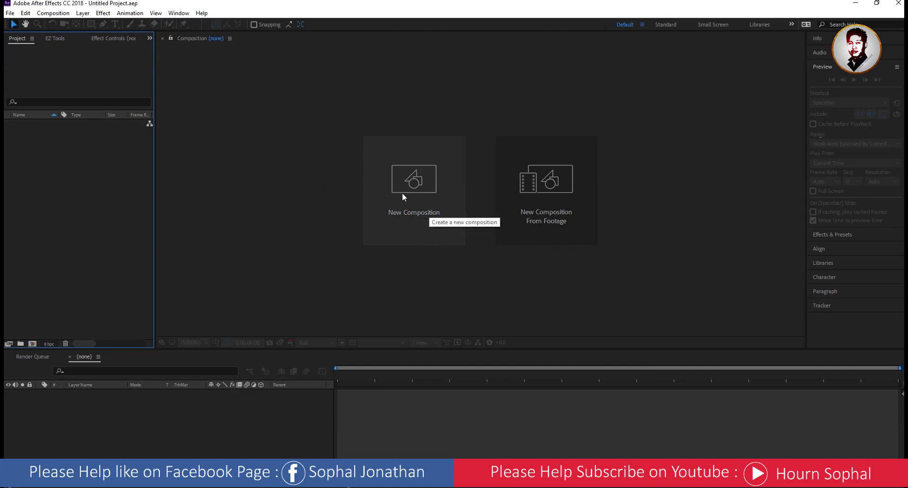
# - Create a composition named '3d Photo Parallax effect' with the HDTV 1080 24 preset
pyautogui.click(415, 178)
pyautogui.write('3d Photo Pa')
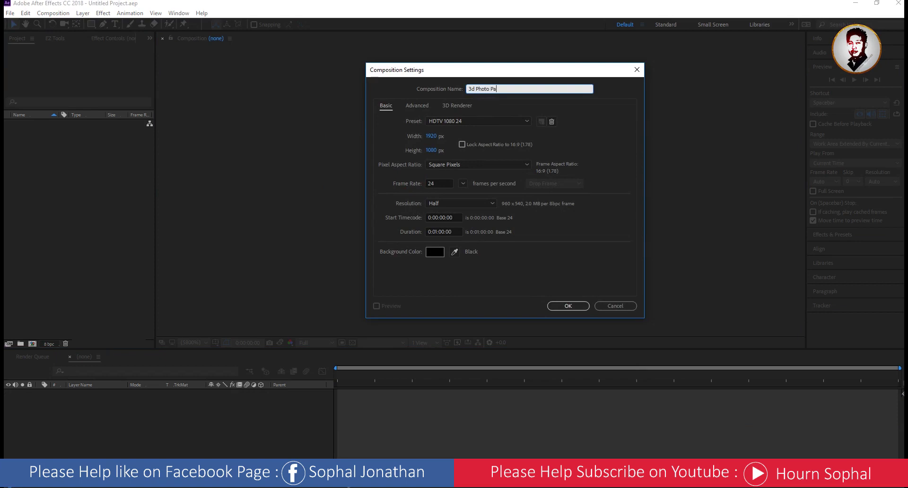
pyautogui.write('rallax effect')
pyautogui.click(478, 121)
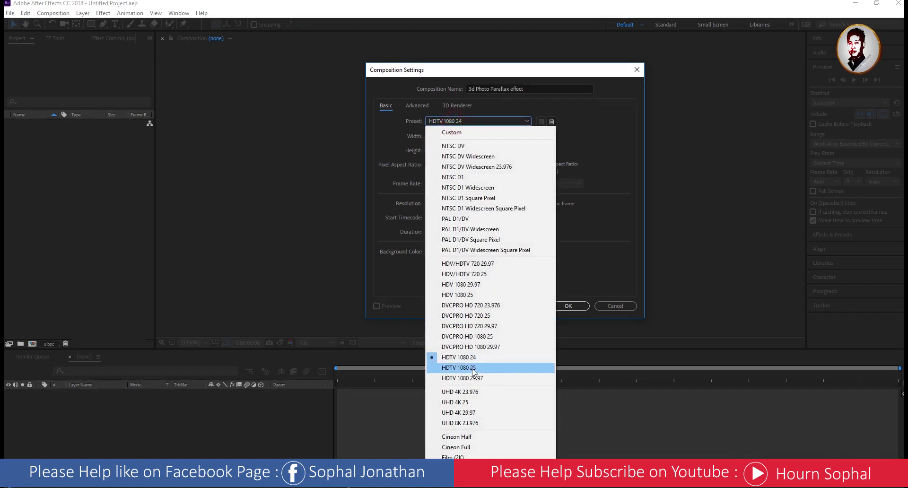
pyautogui.click(457, 357)
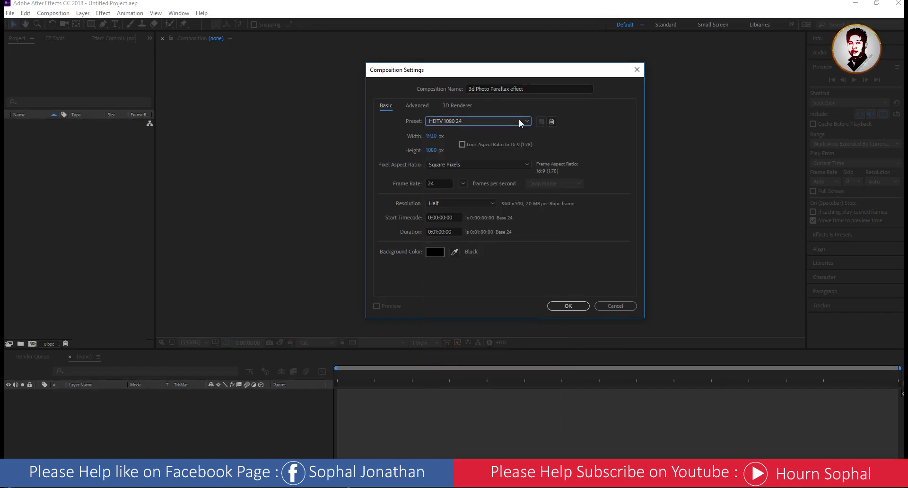
pyautogui.click(566, 310)
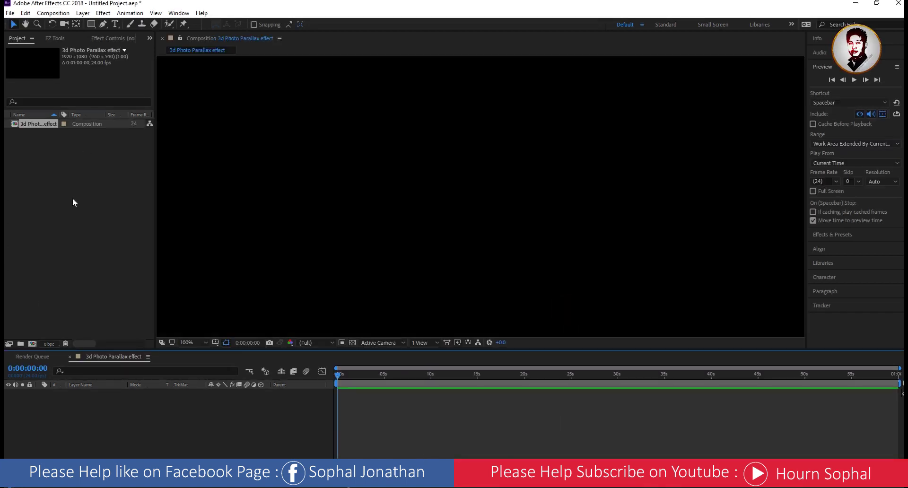
# - Import Photo-girl.psd as Composition - Retain Layer Sizes and confirm the layer options
pyautogui.click(9, 12)
pyautogui.click(47, 146)
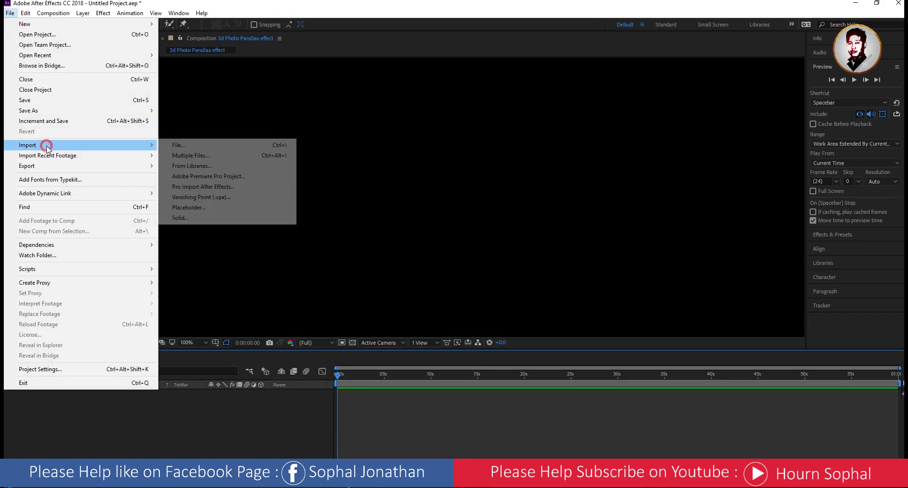
pyautogui.click(186, 145)
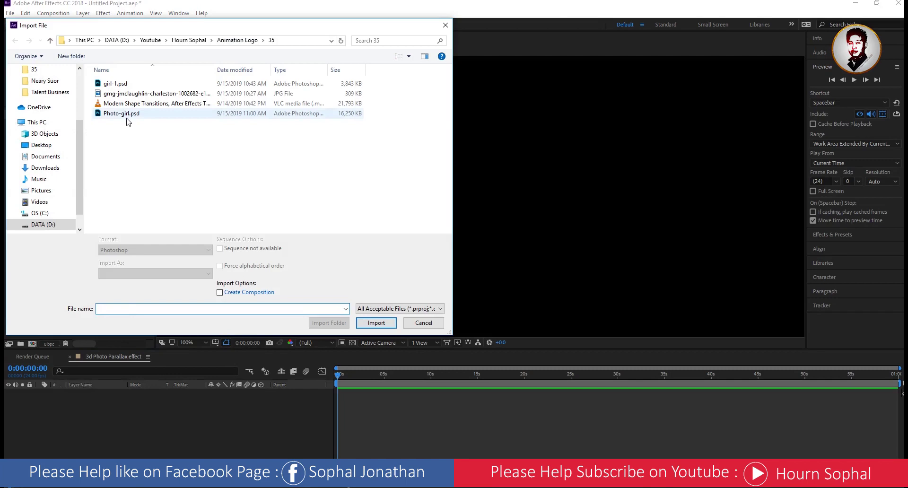
pyautogui.click(126, 115)
pyautogui.click(194, 274)
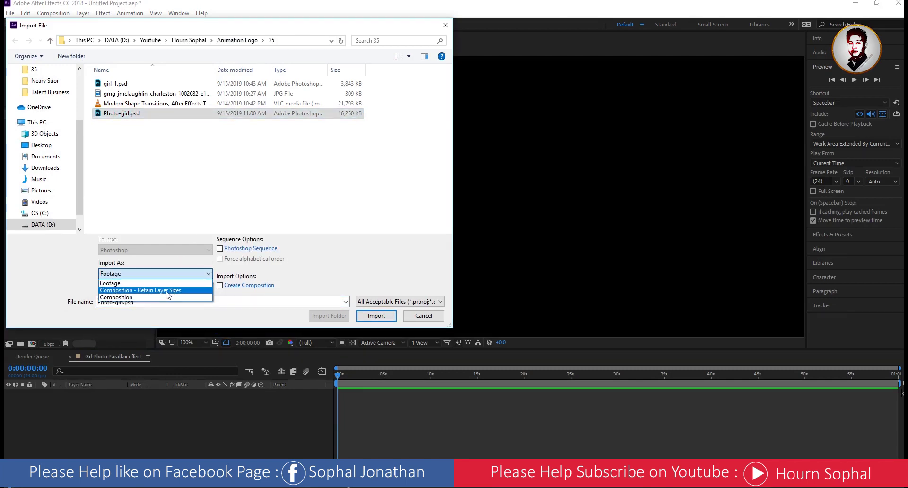
pyautogui.click(166, 290)
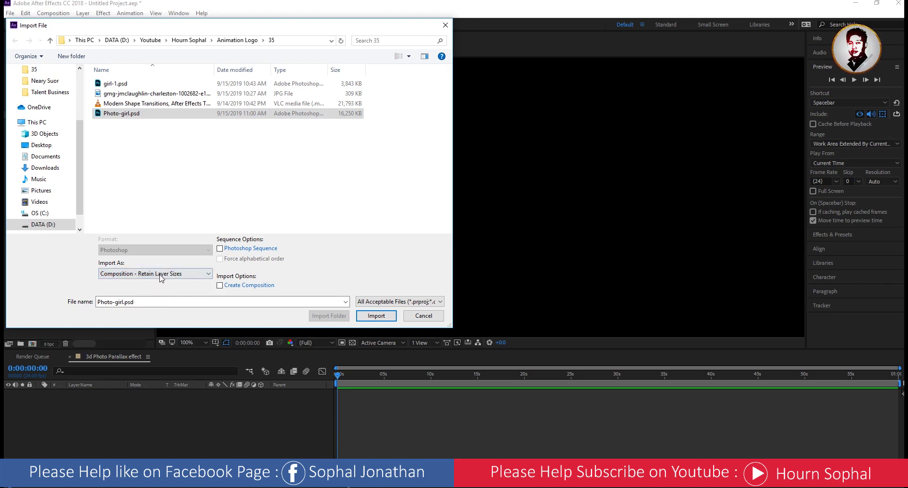
pyautogui.click(376, 316)
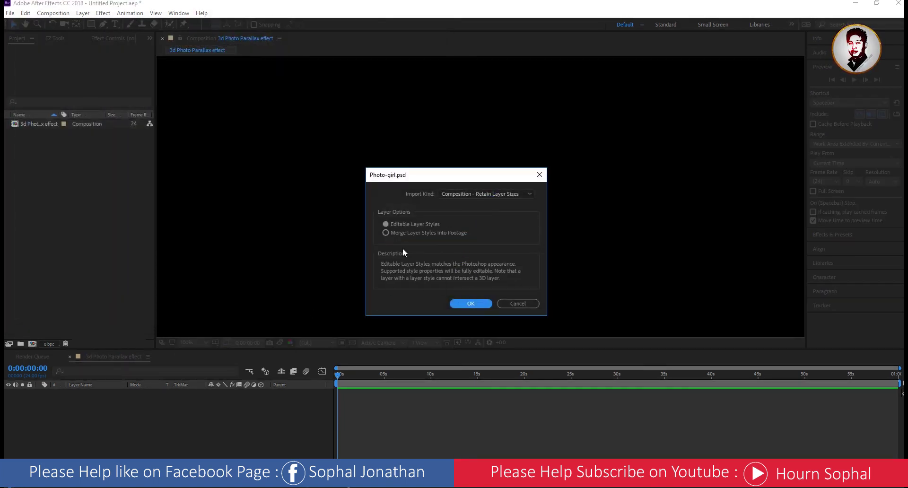
pyautogui.click(482, 193)
pyautogui.click(473, 228)
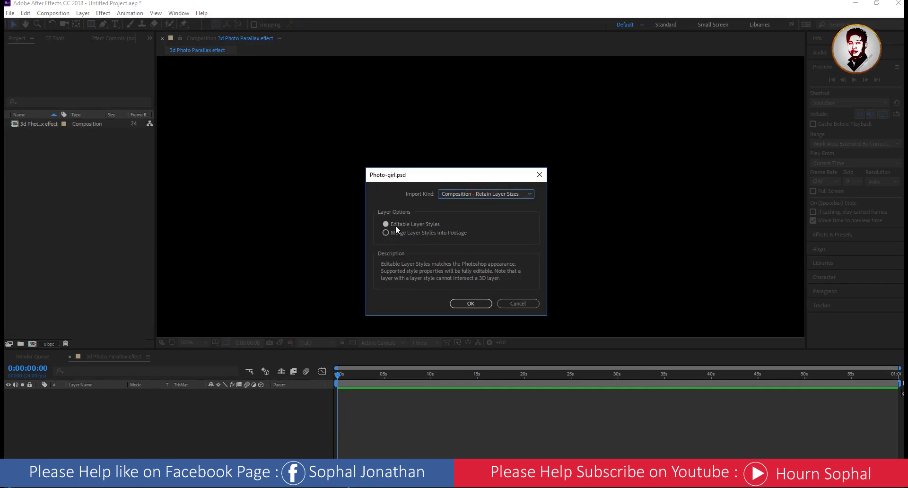
pyautogui.click(471, 304)
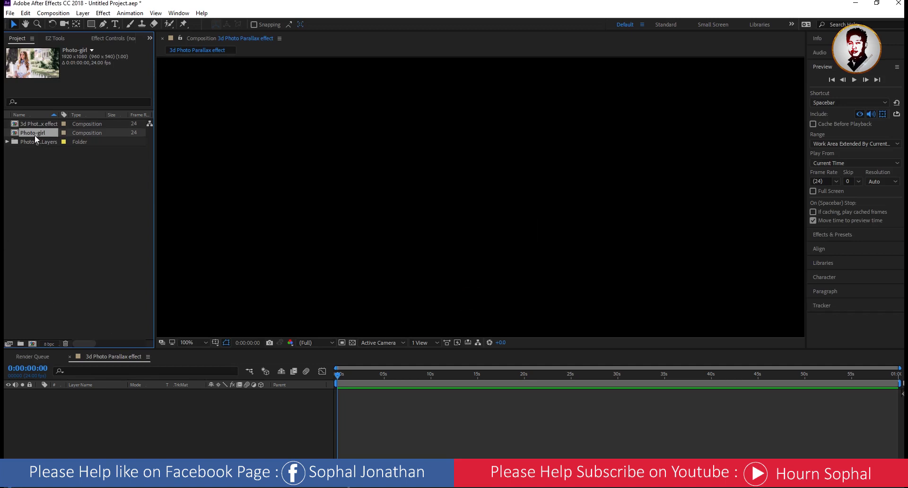
# - Drag the Photo-girl comp from the Project panel into the 3d Photo Parallax effect timeline
pyautogui.moveTo(35, 135); pyautogui.dragTo(75, 421)
pyautogui.moveTo(75, 421); pyautogui.dragTo(75, 421)
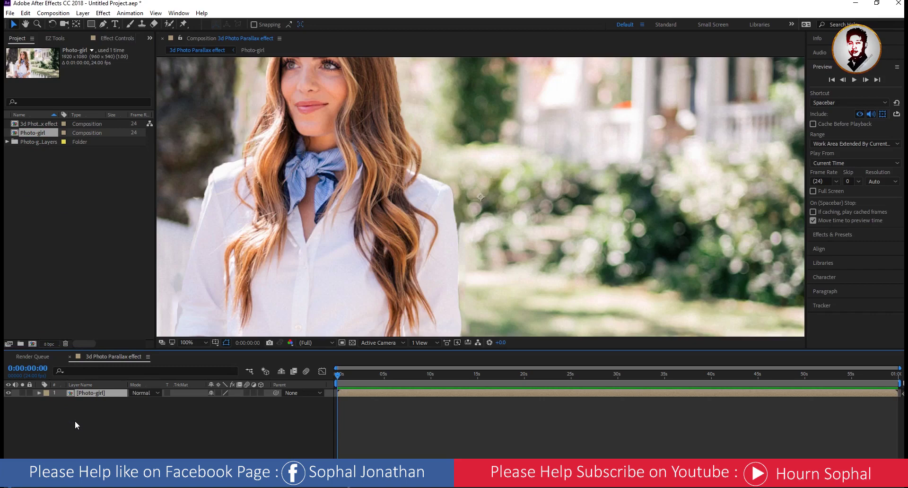
pyautogui.scroll(-8, 428, 243)
pyautogui.scroll(4, 437, 234)
pyautogui.scroll(2, 443, 230)
pyautogui.scroll(-2, 444, 230)
pyautogui.scroll(2, 445, 230)
pyautogui.scroll(-2, 444, 230)
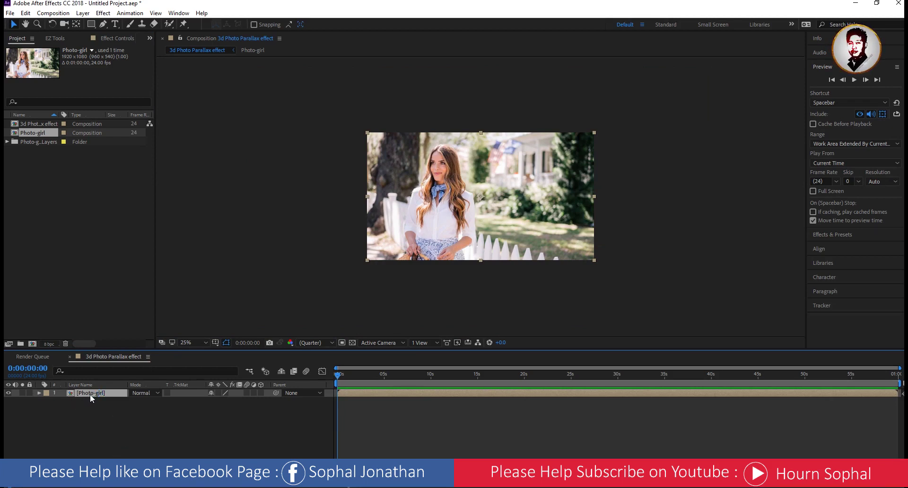
# - Open the Photo-girl composition and check its girl and background layers
pyautogui.doubleClick(90, 393)
pyautogui.click(89, 400)
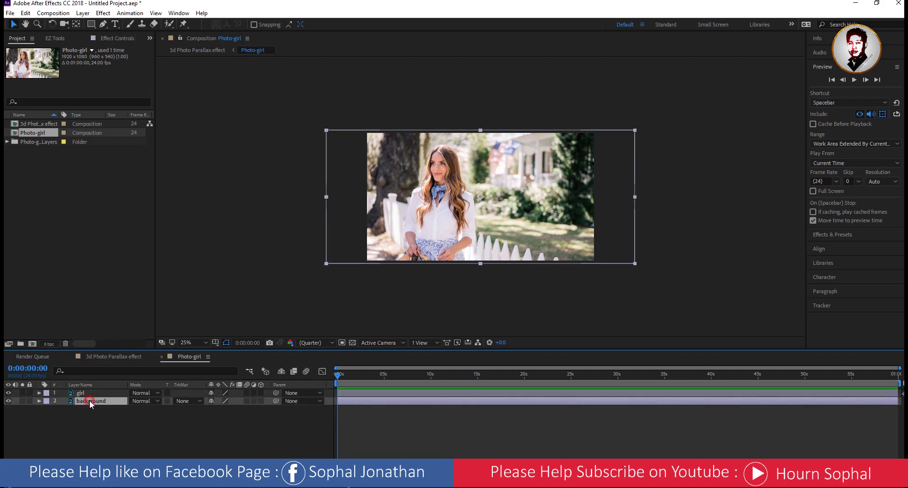
pyautogui.keyDown('ctrl'); pyautogui.click(92, 404); pyautogui.keyUp('ctrl')
pyautogui.click(82, 398)
pyautogui.click(80, 385)
pyautogui.click(78, 385)
pyautogui.click(95, 393)
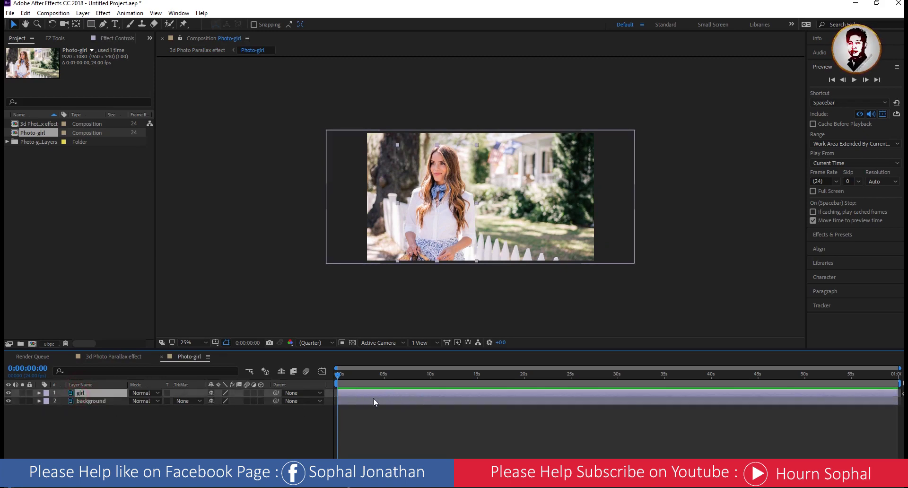
# - End the work area at 0:00:06:11
pyautogui.keyDown('alt'); pyautogui.scroll(3, 360, 394); pyautogui.keyUp('alt')
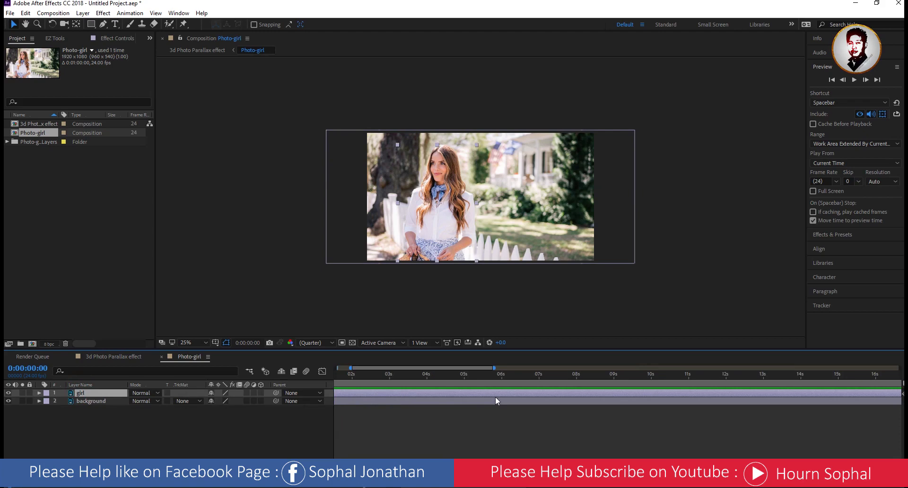
pyautogui.moveTo(501, 375); pyautogui.dragTo(516, 375)
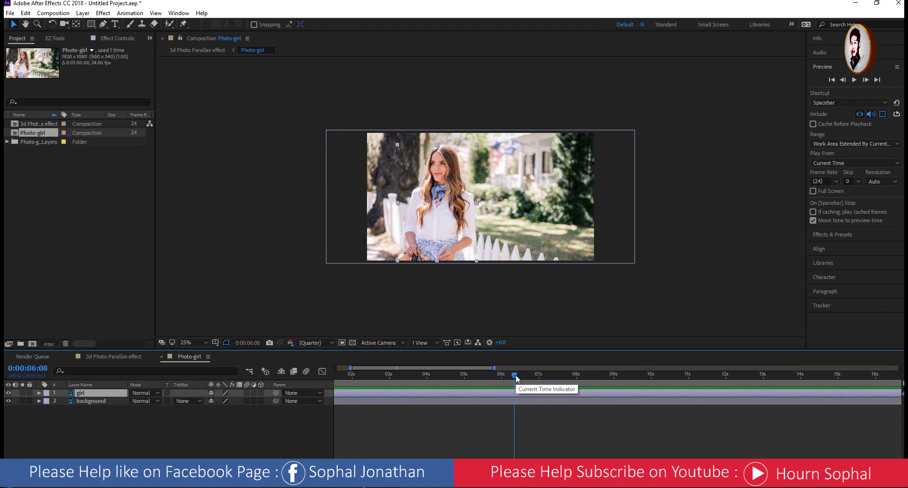
pyautogui.moveTo(516, 377)
pyautogui.mouseDown()
pyautogui.moveTo(534, 378)
pyautogui.moveTo(331, 373)
pyautogui.moveTo(567, 379)
pyautogui.moveTo(336, 389)
pyautogui.mouseUp()
pyautogui.press('n')
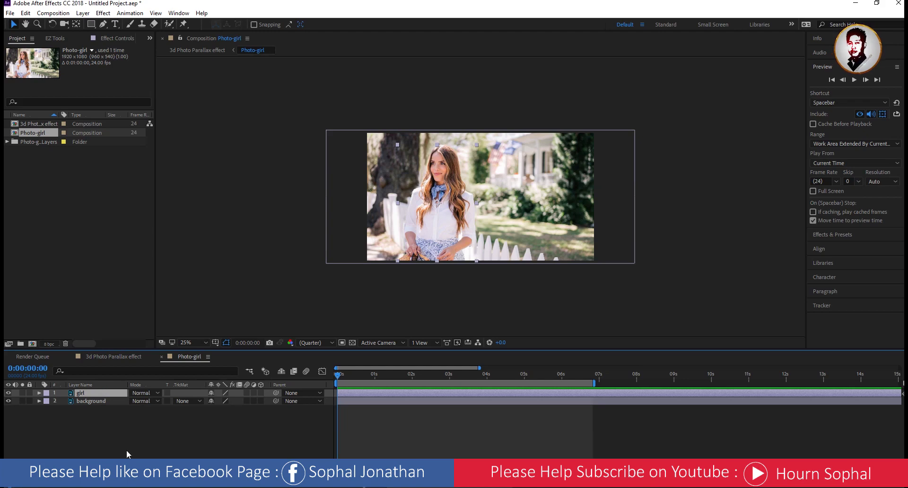
# - Select both the girl and background layers and reveal their Scale property
pyautogui.click(409, 446)
pyautogui.click(93, 392)
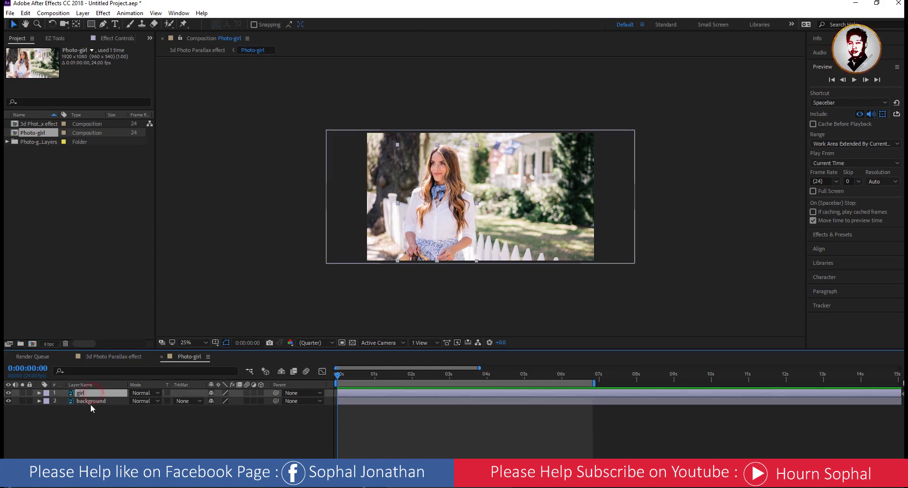
pyautogui.keyDown('shift'); pyautogui.click(92, 402); pyautogui.keyUp('shift')
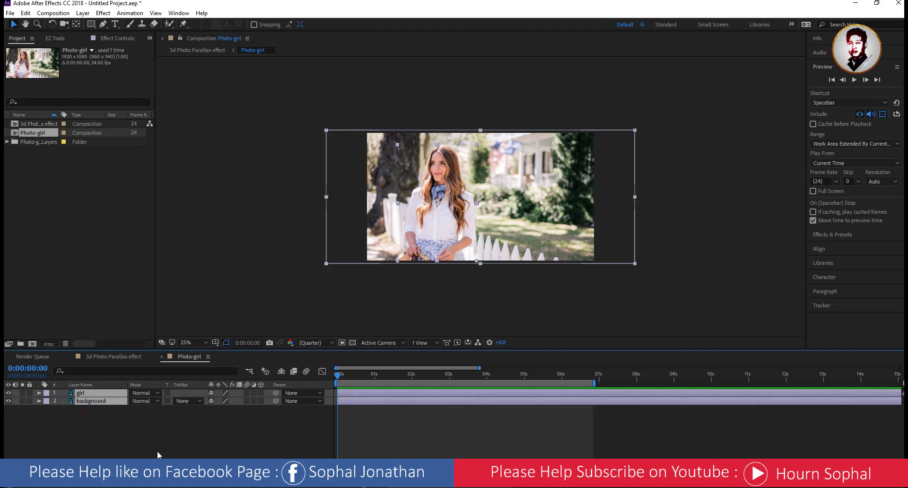
pyautogui.press('s')
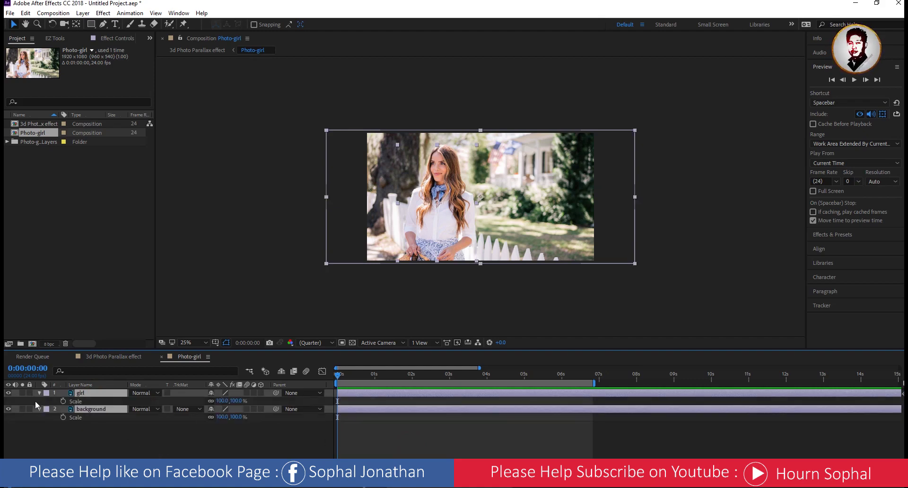
# - Enable Scale keyframing on both layers and add Scale keyframes at 6 seconds
pyautogui.click(63, 402)
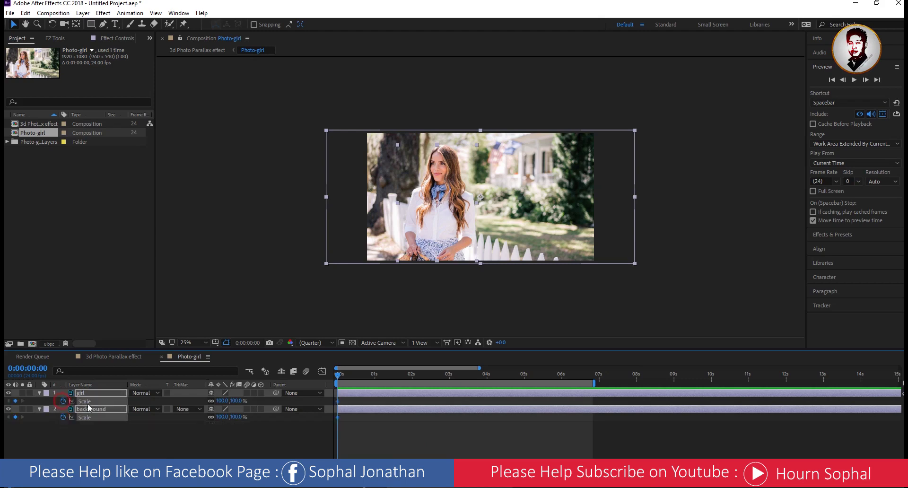
pyautogui.moveTo(340, 377); pyautogui.dragTo(562, 376)
pyautogui.click(16, 400)
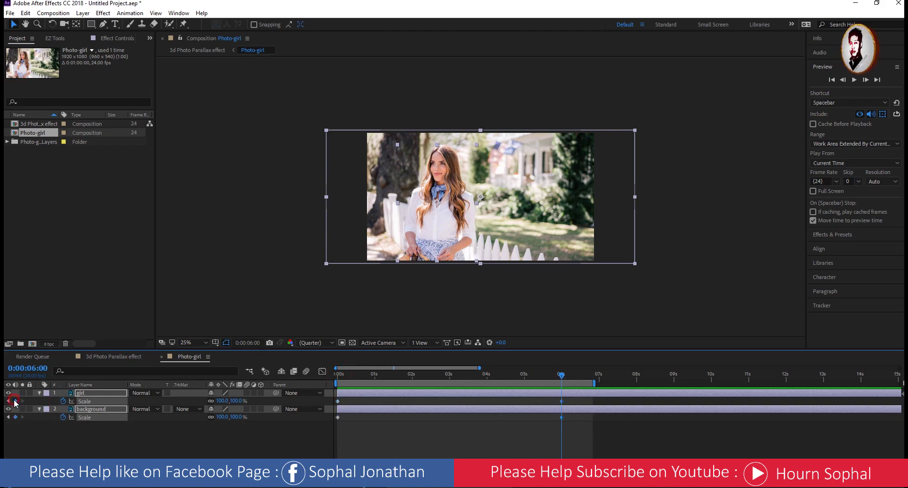
pyautogui.moveTo(561, 375); pyautogui.dragTo(338, 375)
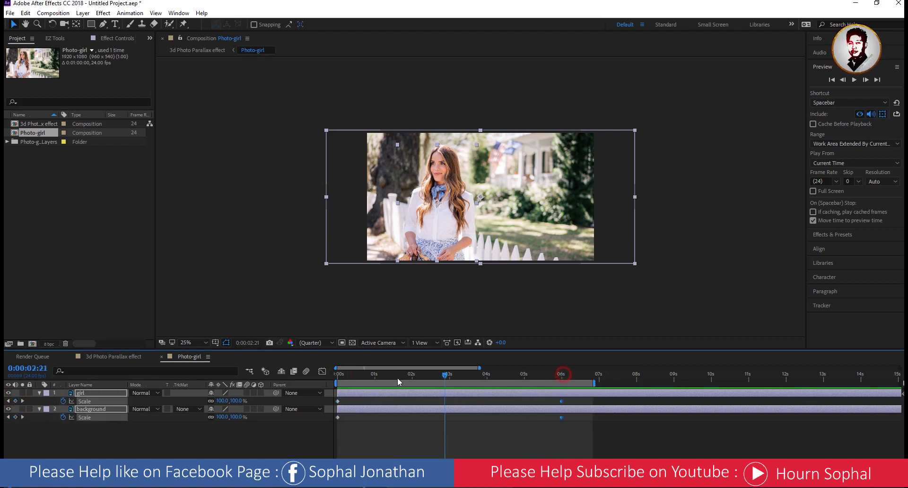
pyautogui.click(340, 432)
pyautogui.click(361, 393)
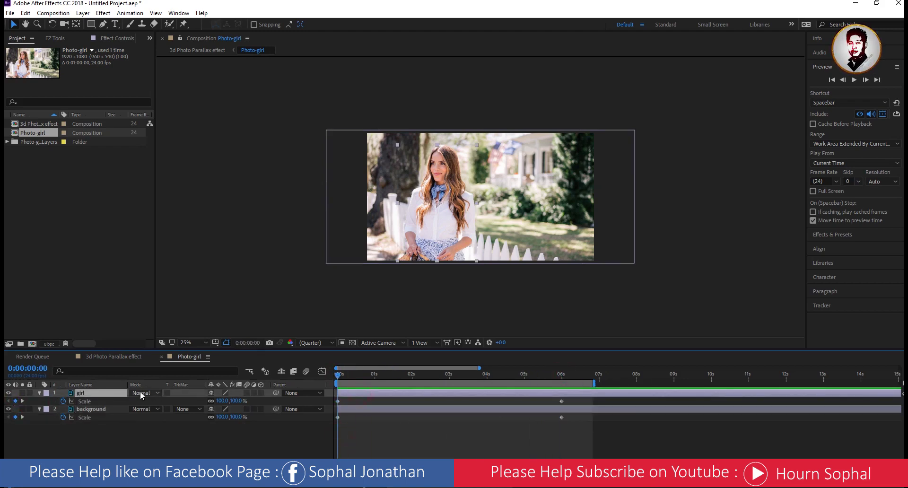
pyautogui.click(125, 410)
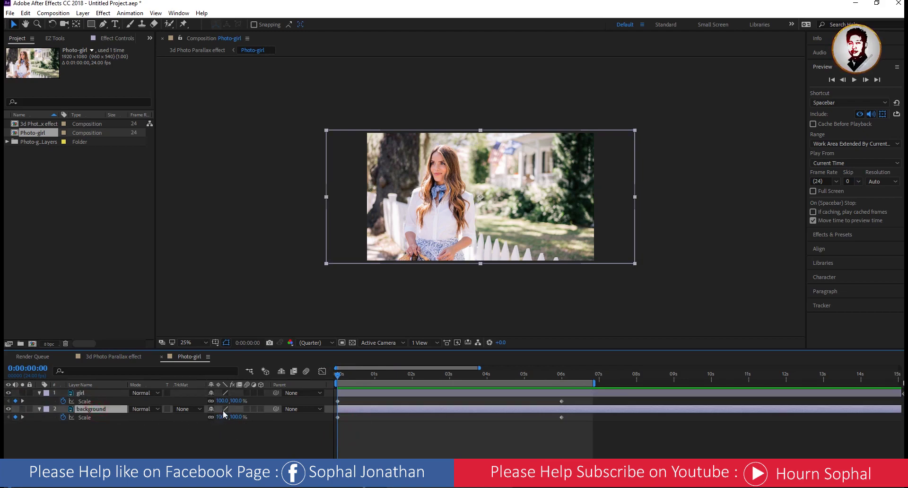
# - Set the background layer's Scale to 115% at the 6-second keyframe
pyautogui.moveTo(336, 376); pyautogui.dragTo(561, 386)
pyautogui.click(223, 416)
pyautogui.write('115')
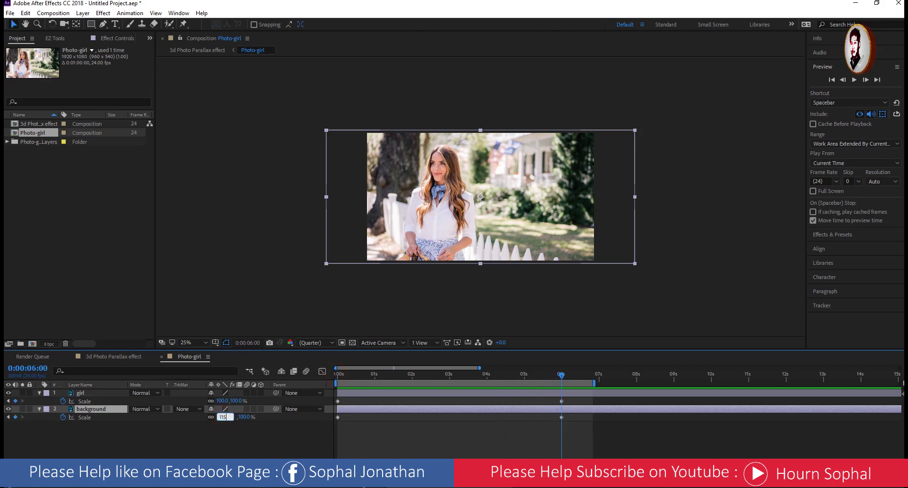
pyautogui.press('Return')
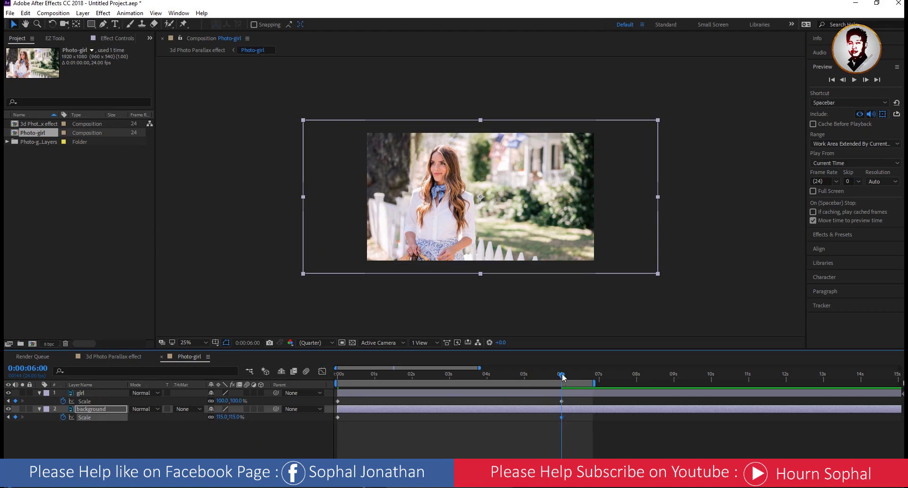
# - Set the girl layer's Scale to 115% at the 6-second mark
pyautogui.moveTo(562, 376); pyautogui.dragTo(337, 376)
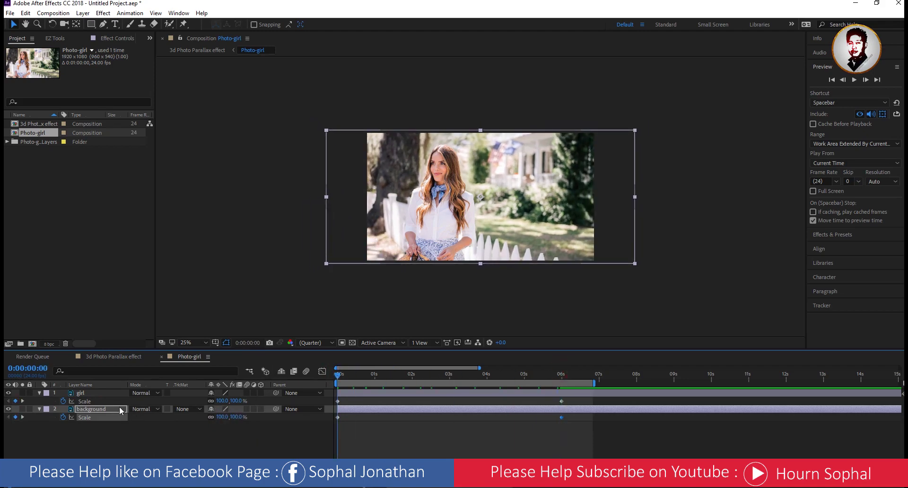
pyautogui.click(223, 400)
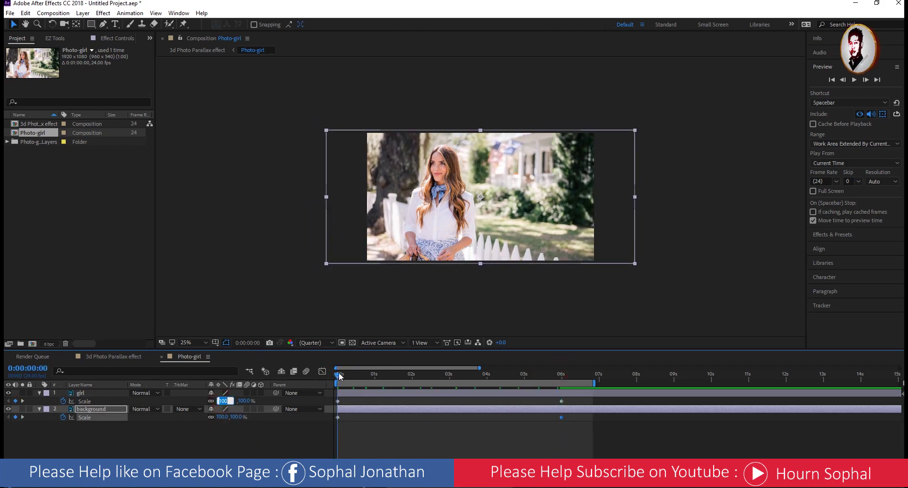
pyautogui.moveTo(339, 377); pyautogui.dragTo(560, 377)
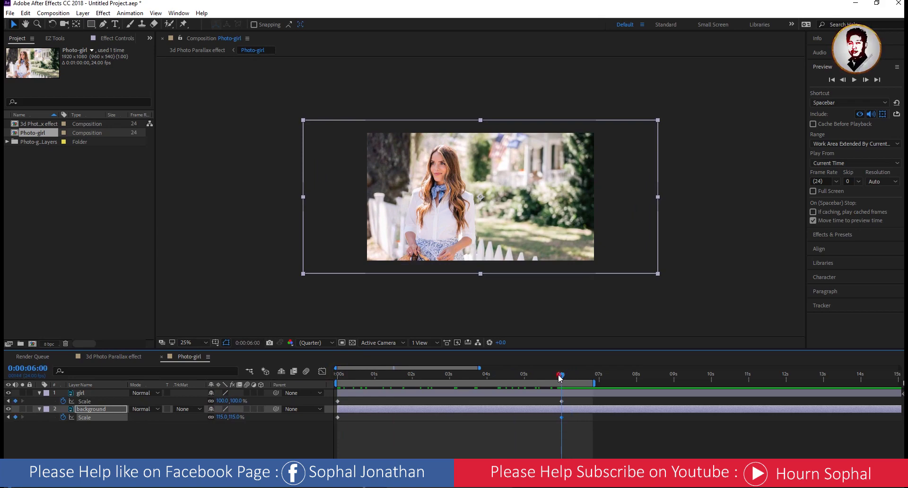
pyautogui.click(17, 402)
pyautogui.click(222, 401)
pyautogui.write('5')
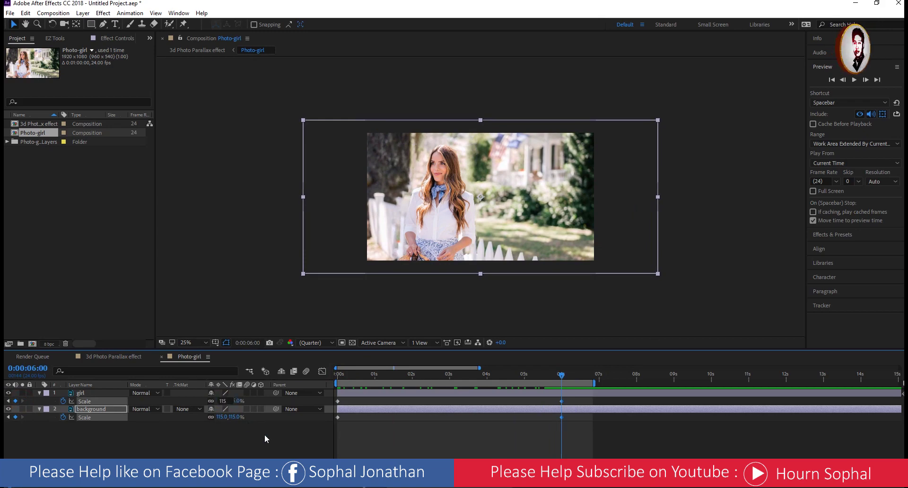
pyautogui.press('Return')
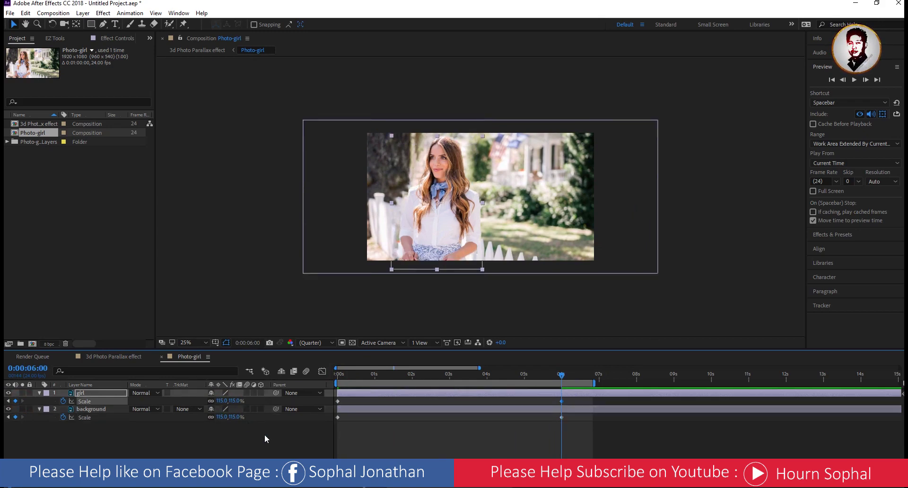
pyautogui.moveTo(563, 377); pyautogui.dragTo(337, 378)
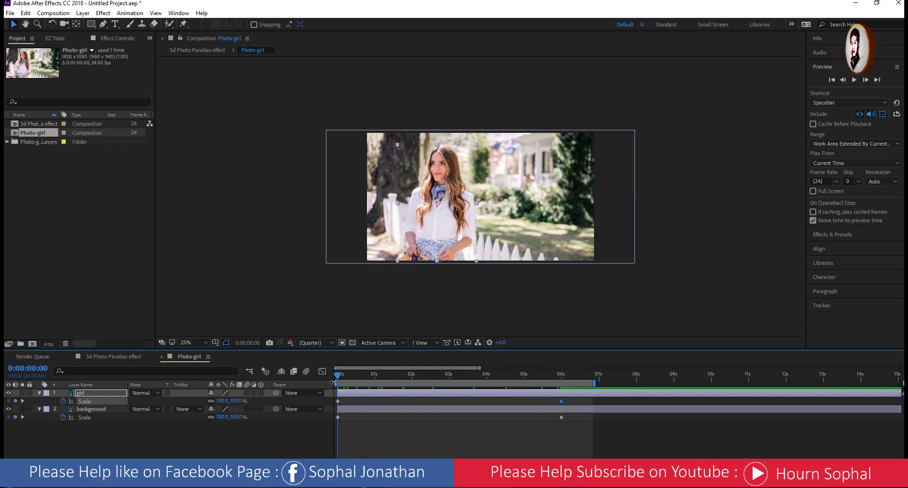
pyautogui.moveTo(337, 375); pyautogui.dragTo(572, 380)
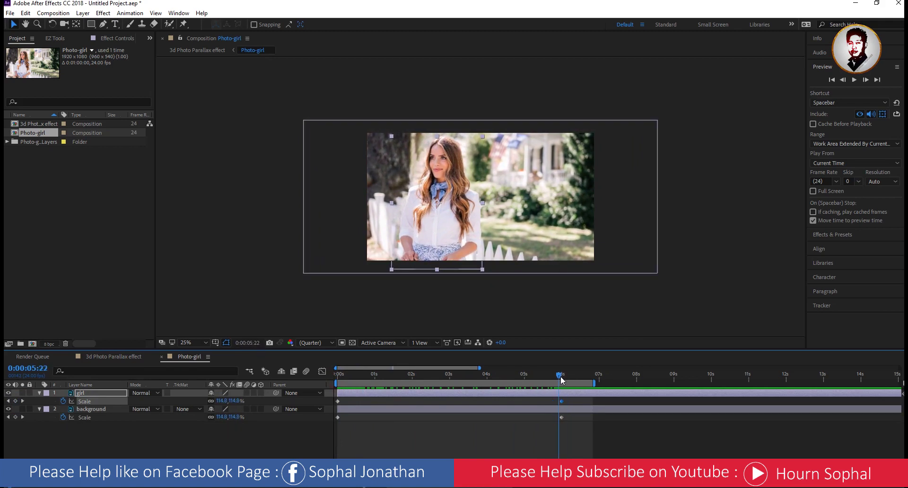
pyautogui.moveTo(571, 379); pyautogui.dragTo(334, 379)
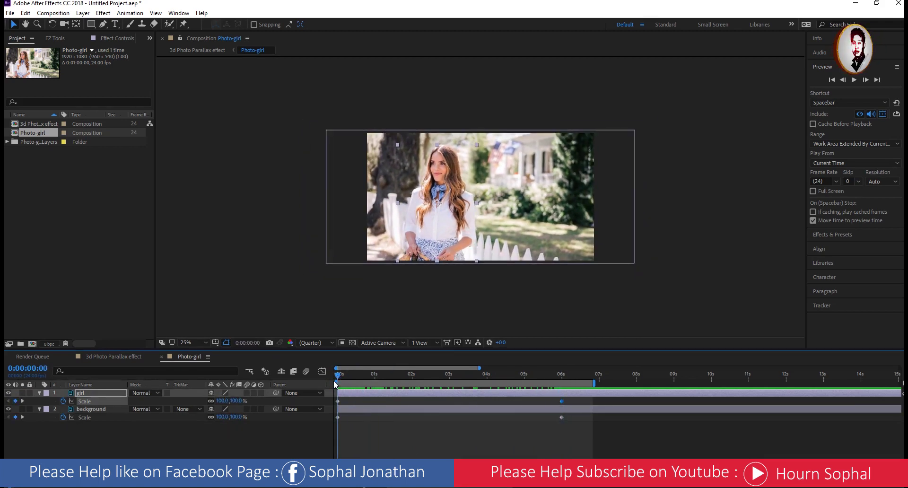
pyautogui.moveTo(337, 380); pyautogui.dragTo(563, 376)
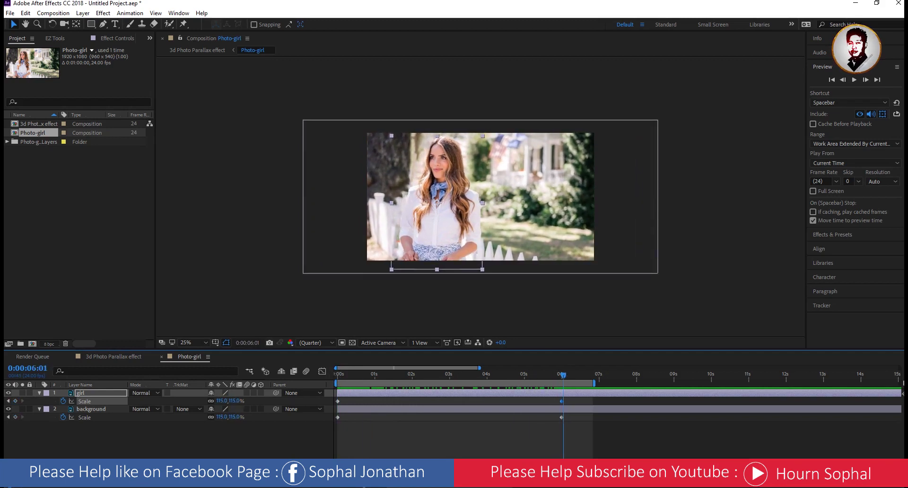
pyautogui.moveTo(562, 374); pyautogui.dragTo(334, 377)
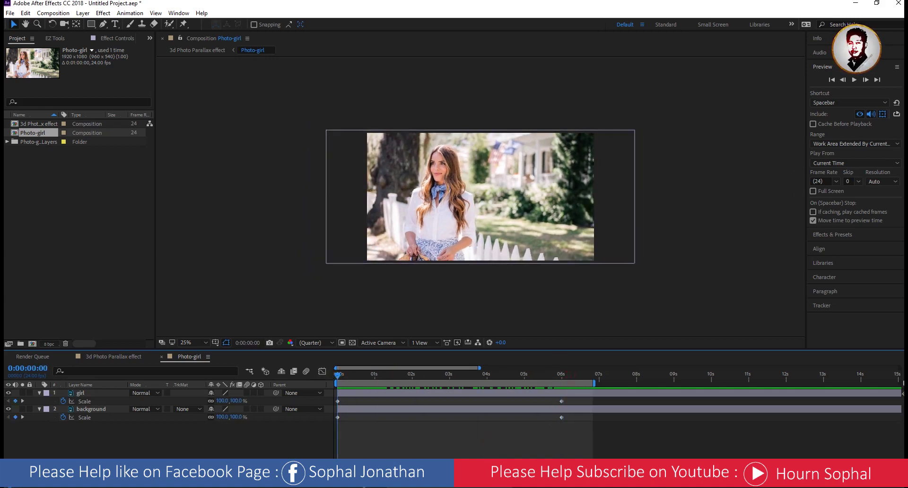
pyautogui.click(83, 395)
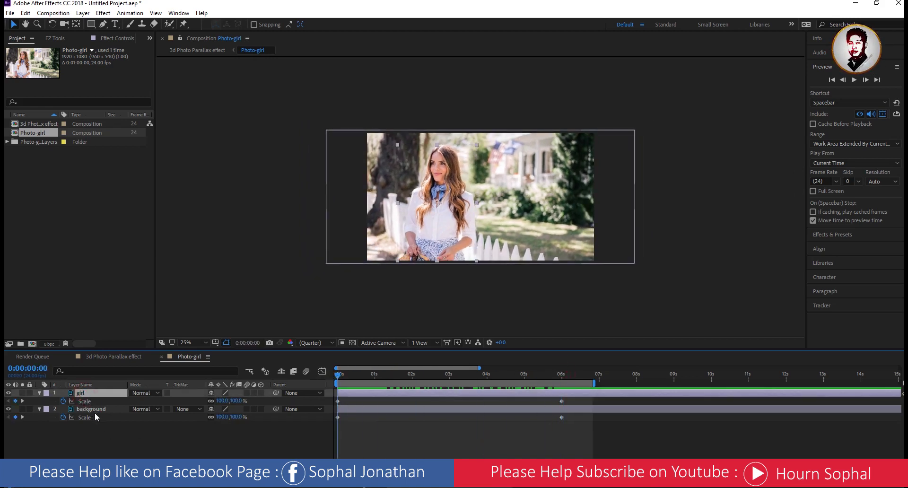
pyautogui.keyDown('shift'); pyautogui.click(95, 409); pyautogui.keyUp('shift')
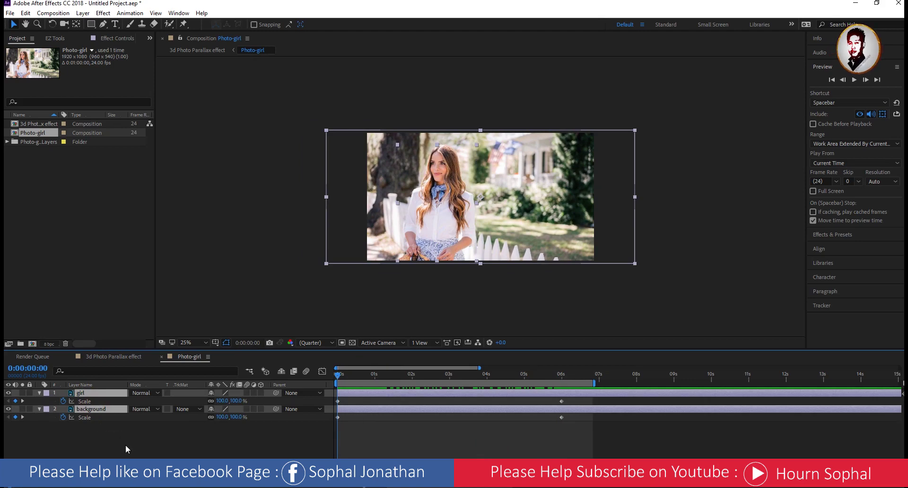
pyautogui.press('p')
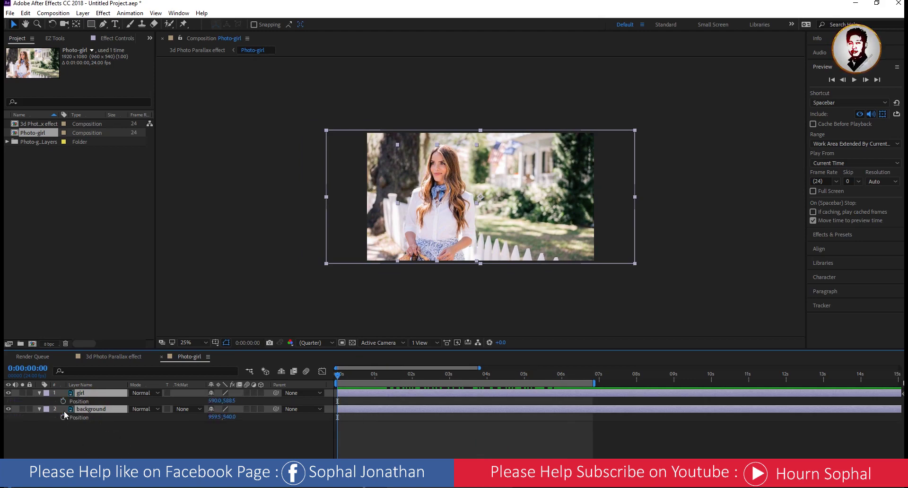
# - Add starting Position keyframes on both layers, show Scale alongside, and move toward 6 seconds
pyautogui.click(63, 402)
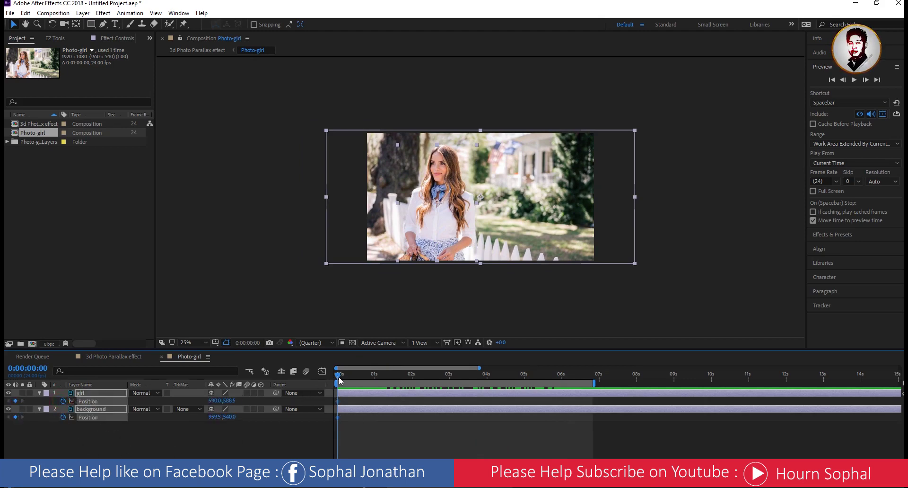
pyautogui.hotkey('shift', 's')
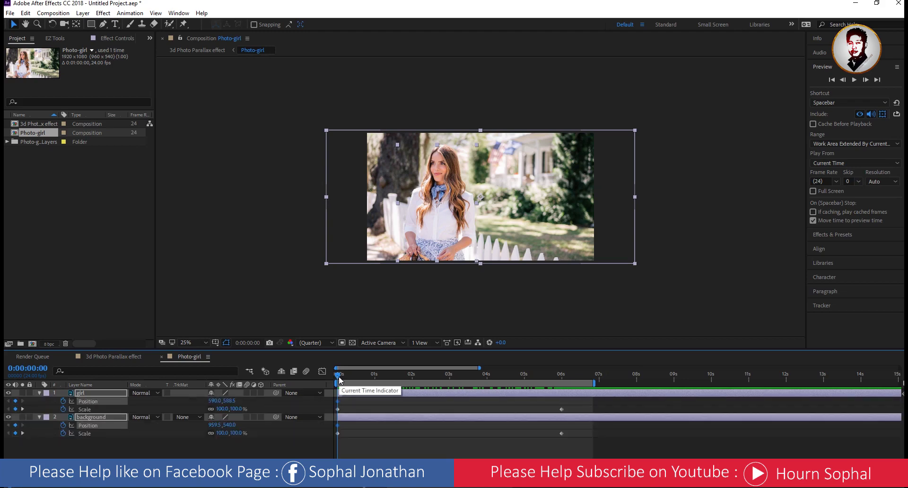
pyautogui.moveTo(339, 378); pyautogui.dragTo(561, 375)
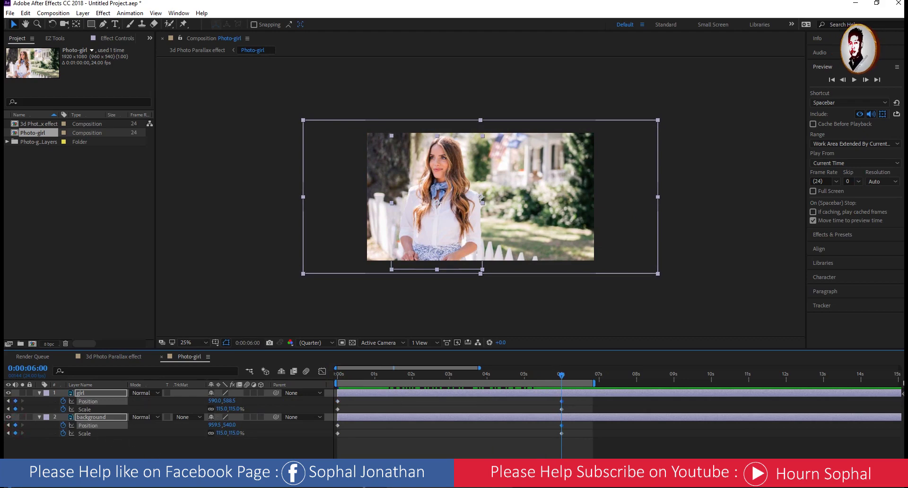
pyautogui.moveTo(561, 375); pyautogui.dragTo(319, 373)
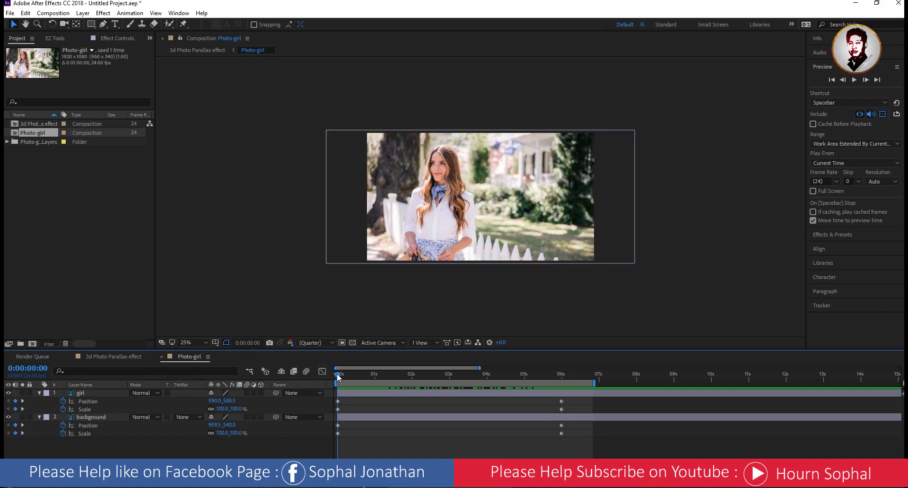
pyautogui.moveTo(337, 373); pyautogui.dragTo(561, 376)
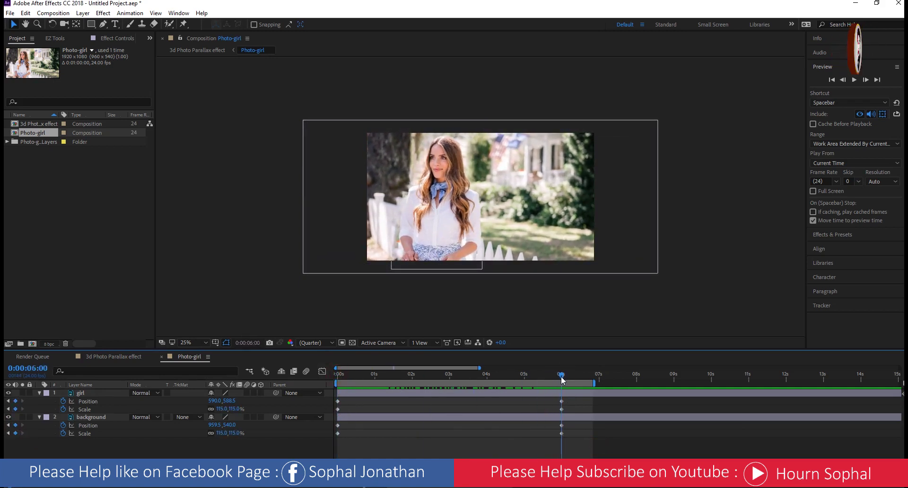
pyautogui.click(535, 374)
# - At 6 s, shift background Position X right to about 1028 and girl left to 529, then preview
pyautogui.click(22, 401)
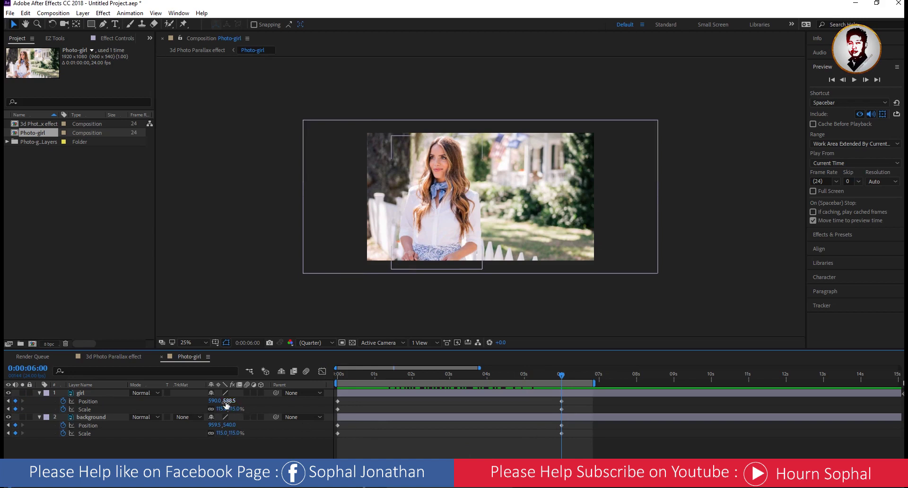
pyautogui.moveTo(213, 400); pyautogui.dragTo(209, 405)
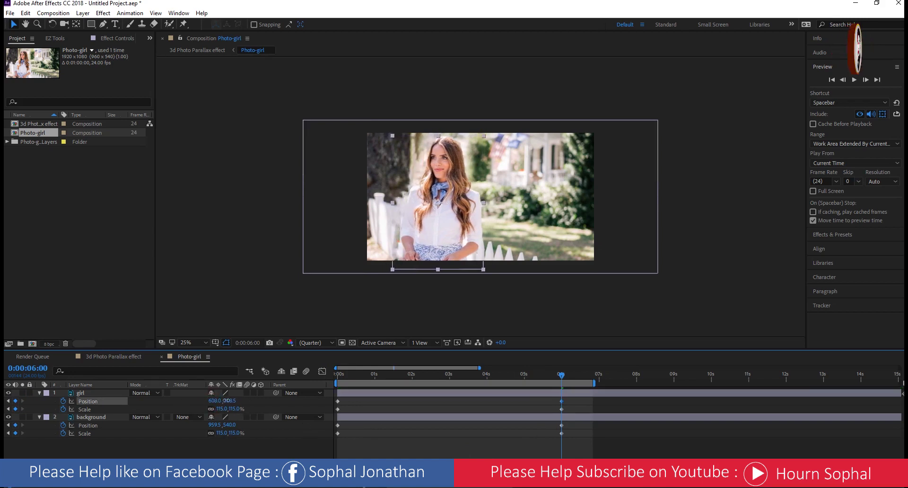
pyautogui.moveTo(228, 401)
pyautogui.mouseDown()
pyautogui.moveTo(247, 400)
pyautogui.moveTo(220, 413)
pyautogui.mouseUp()
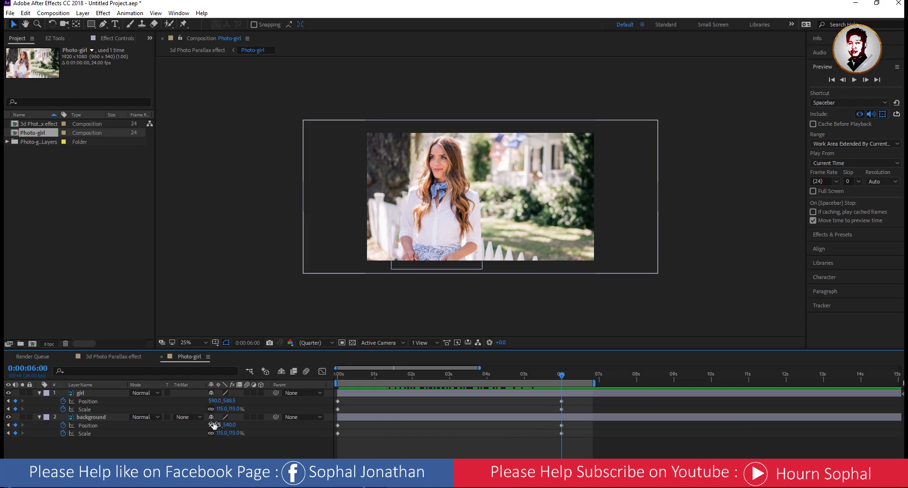
pyautogui.moveTo(212, 424); pyautogui.dragTo(242, 422)
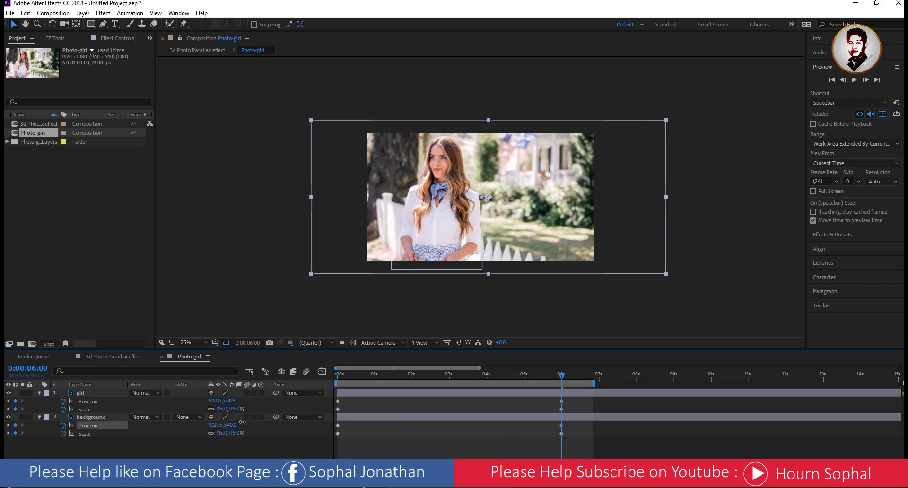
pyautogui.click(617, 416)
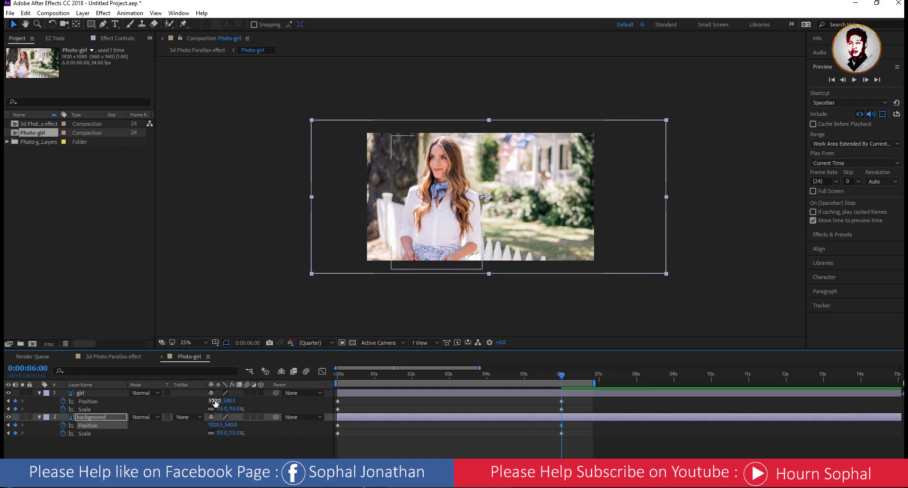
pyautogui.moveTo(215, 402); pyautogui.dragTo(192, 400)
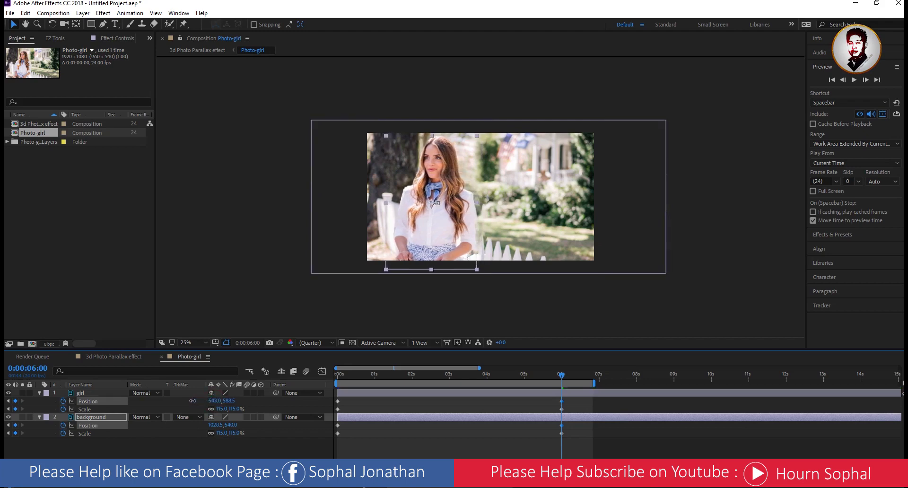
pyautogui.moveTo(193, 401); pyautogui.dragTo(185, 401)
pyautogui.moveTo(554, 380); pyautogui.dragTo(319, 381)
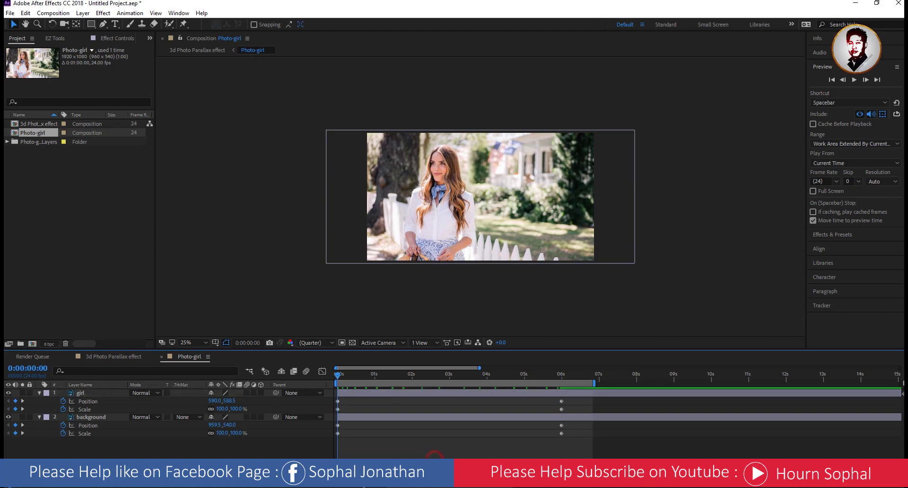
pyautogui.press('space')
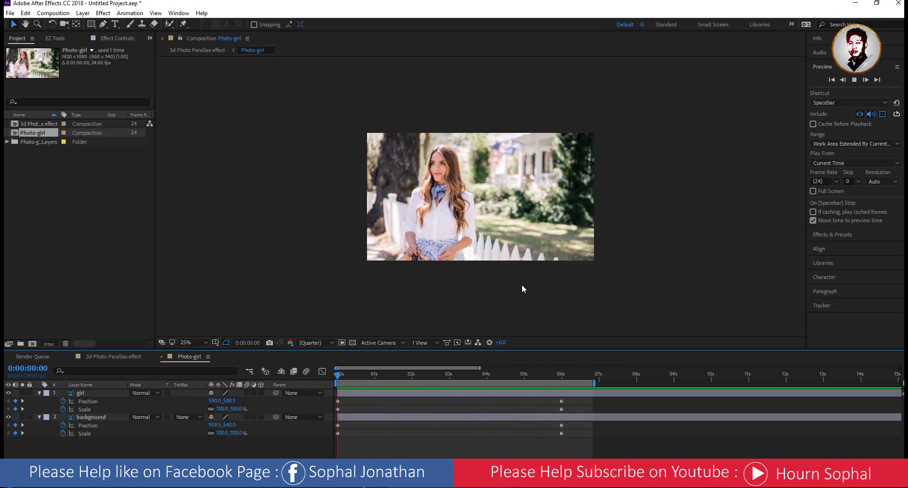
pyautogui.press('space')
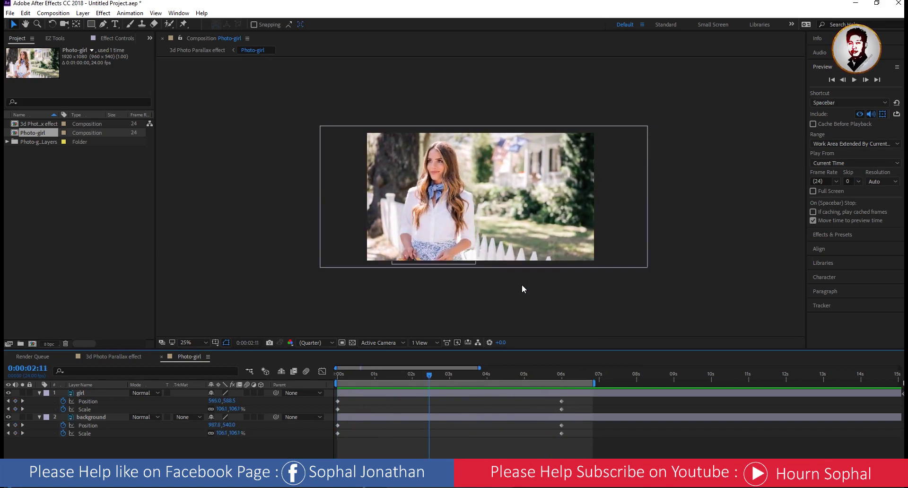